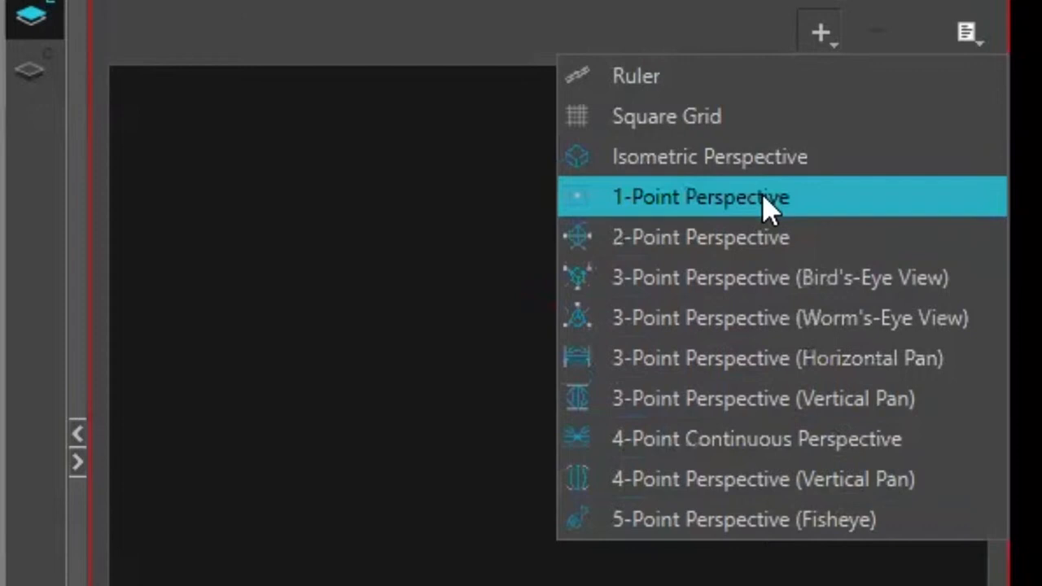
Add a 1-Point Perspective guide and brush a horizontal floor line across the camera frame below the horizon.
click(766, 207)
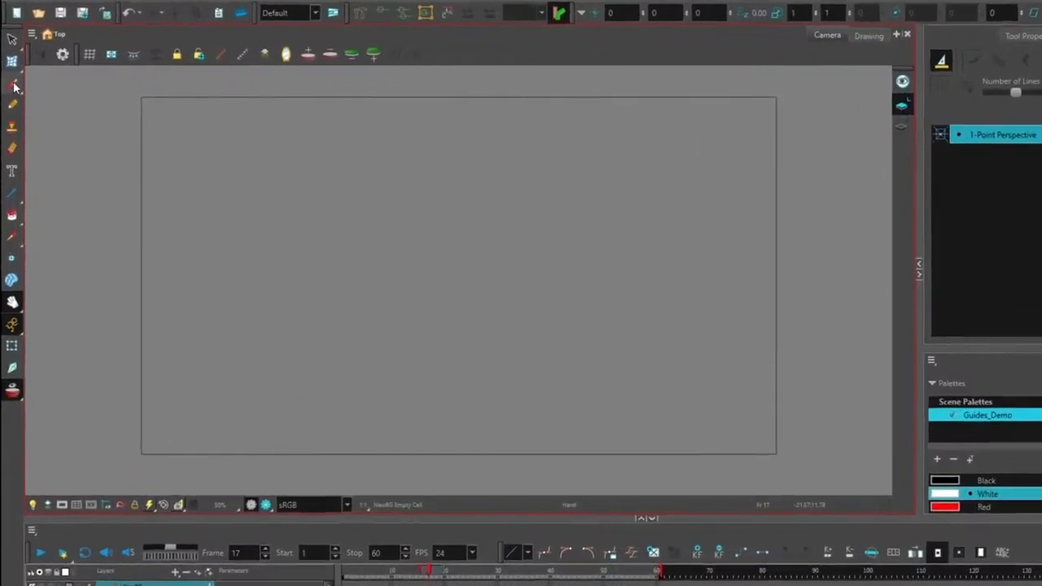
click(11, 87)
click(20, 63)
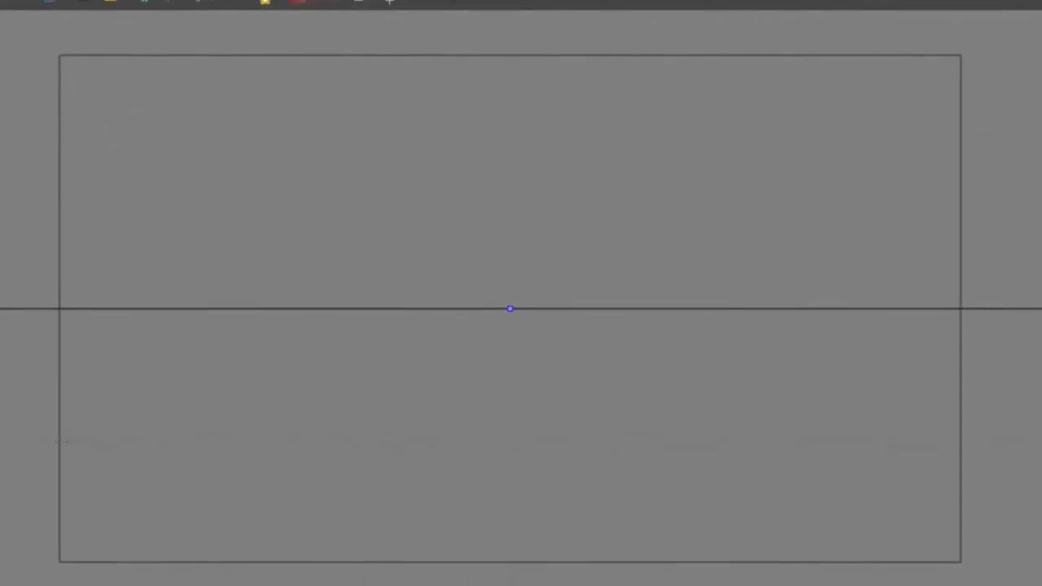
mouse_move(53, 444)
mouse_down()
mouse_move(913, 463)
mouse_move(990, 455)
mouse_move(1022, 435)
mouse_move(1038, 461)
mouse_up()
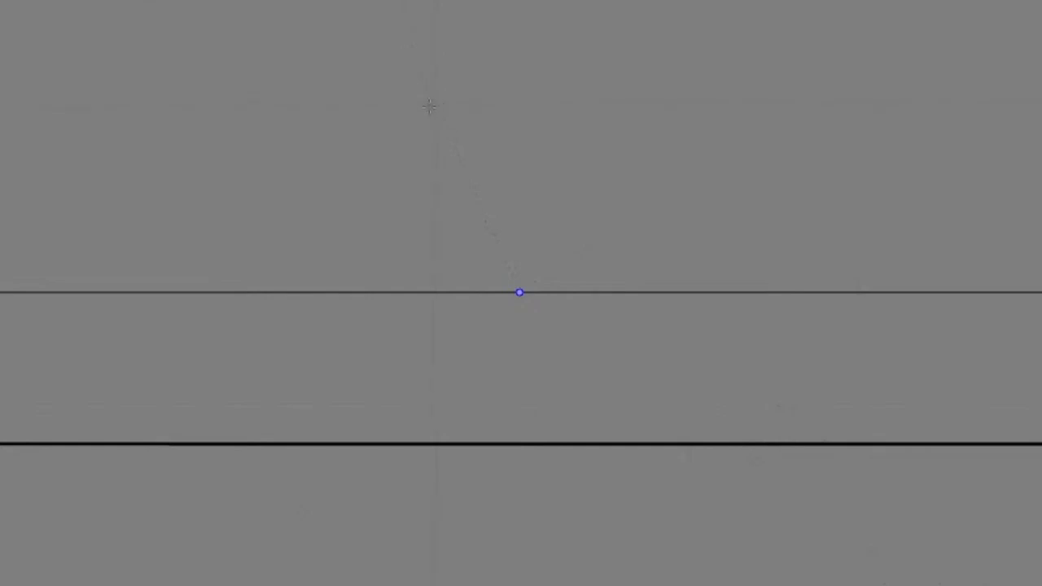
Draw an upright door rectangle standing on the floor line and trim the overshooting line at its upper-right corner with the Cutter.
mouse_move(429, 106)
mouse_down()
mouse_move(619, 107)
mouse_move(616, 444)
mouse_up()
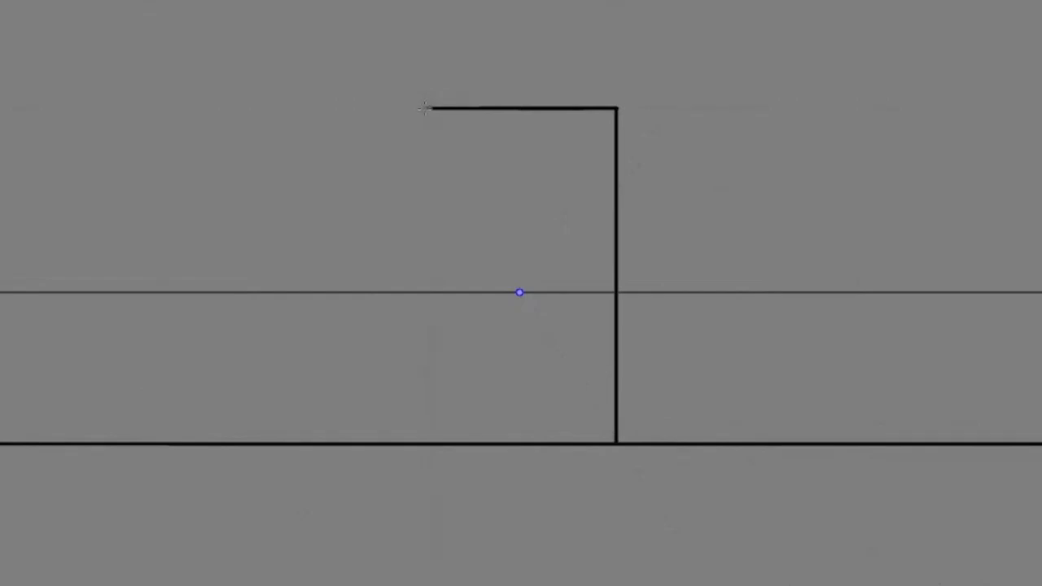
drag(430, 110, 430, 444)
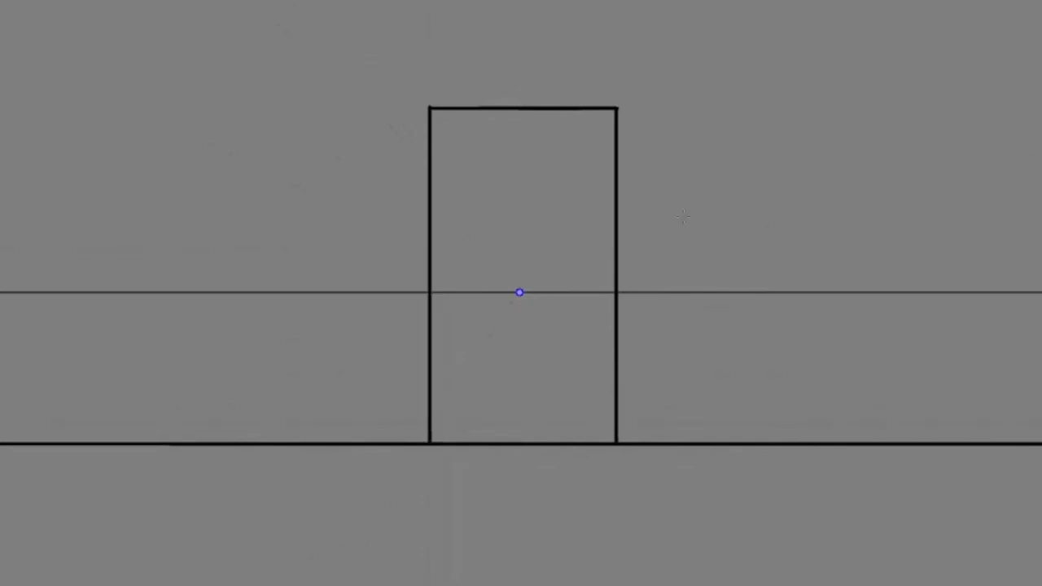
click(616, 109)
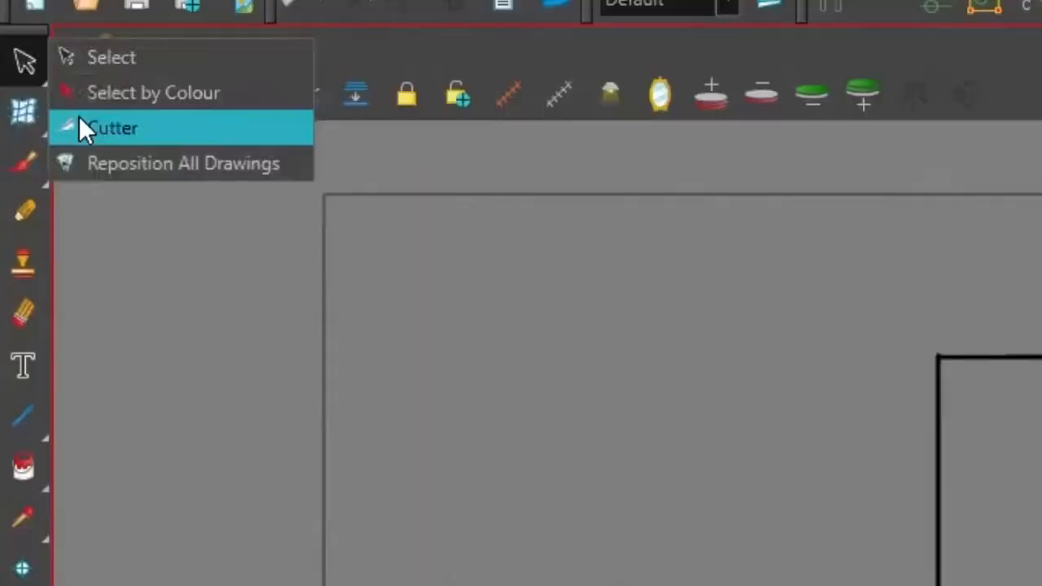
click(79, 124)
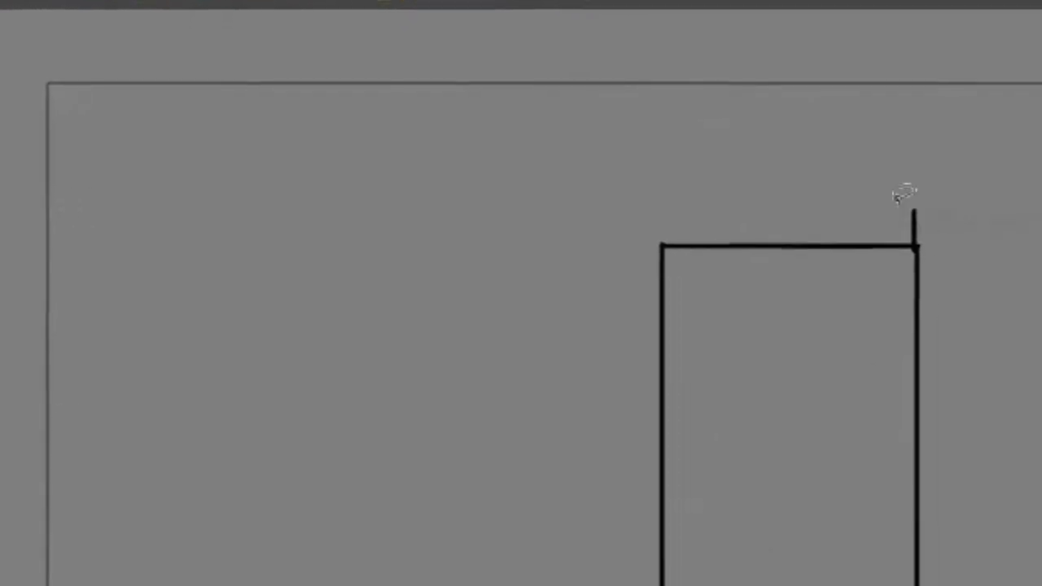
click(775, 161)
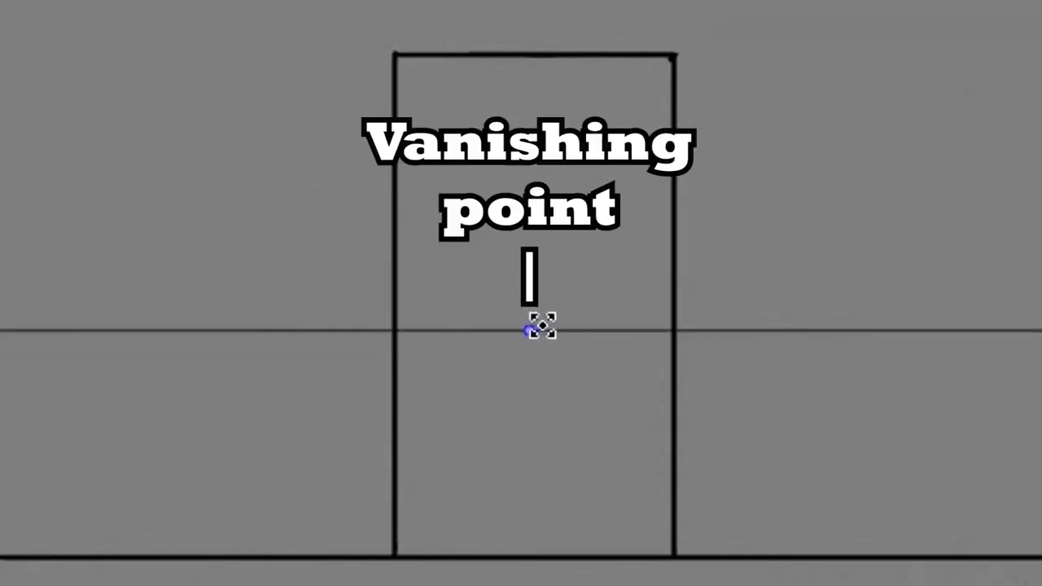
Lower the guide's vanishing point so the horizon sits just above the floor line, inside the door's base.
drag(542, 325, 536, 460)
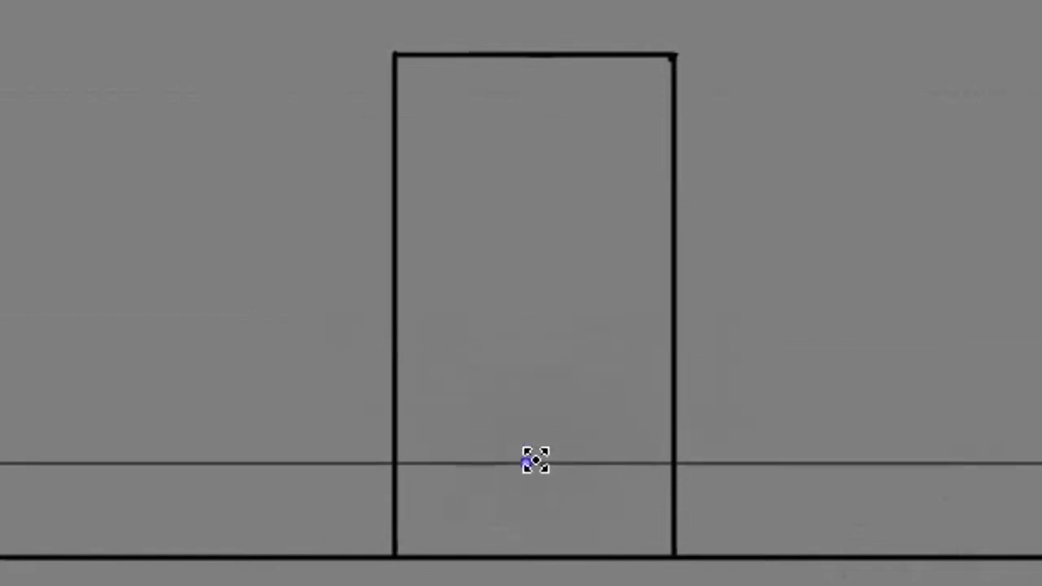
drag(536, 461, 553, 514)
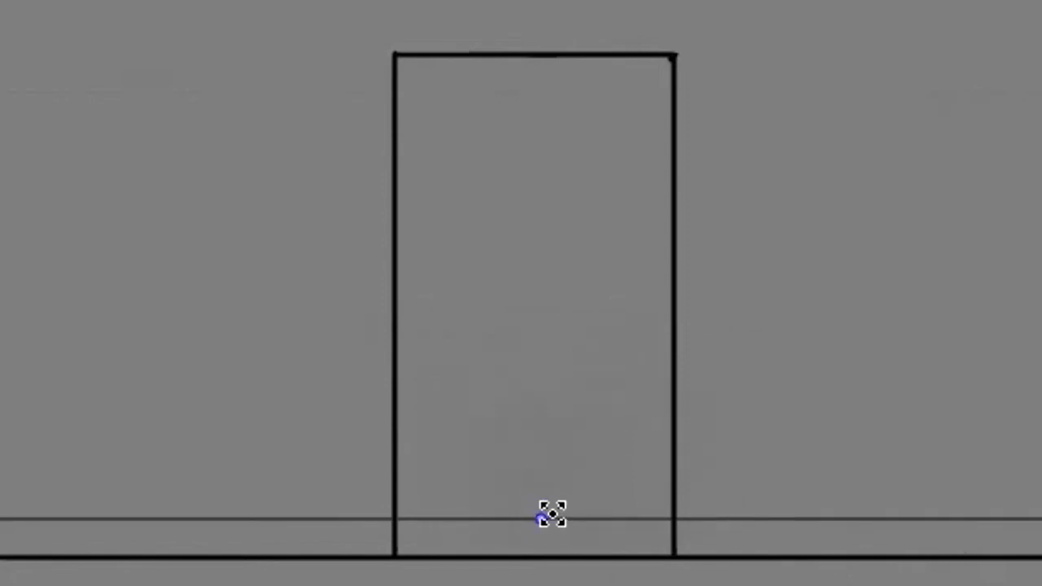
mouse_move(553, 513)
mouse_down()
mouse_move(576, 497)
mouse_move(551, 501)
mouse_up()
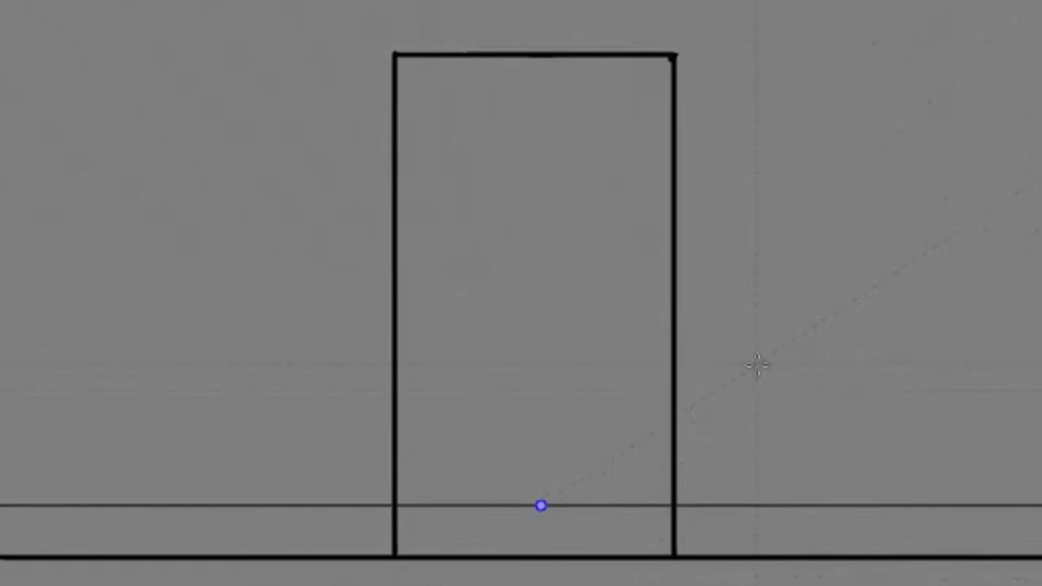
Draw the receding side face of a low box to the right of the door, following the vanishing point.
mouse_move(754, 366)
mouse_down()
mouse_move(815, 327)
mouse_move(806, 329)
mouse_move(806, 574)
mouse_move(749, 570)
mouse_up()
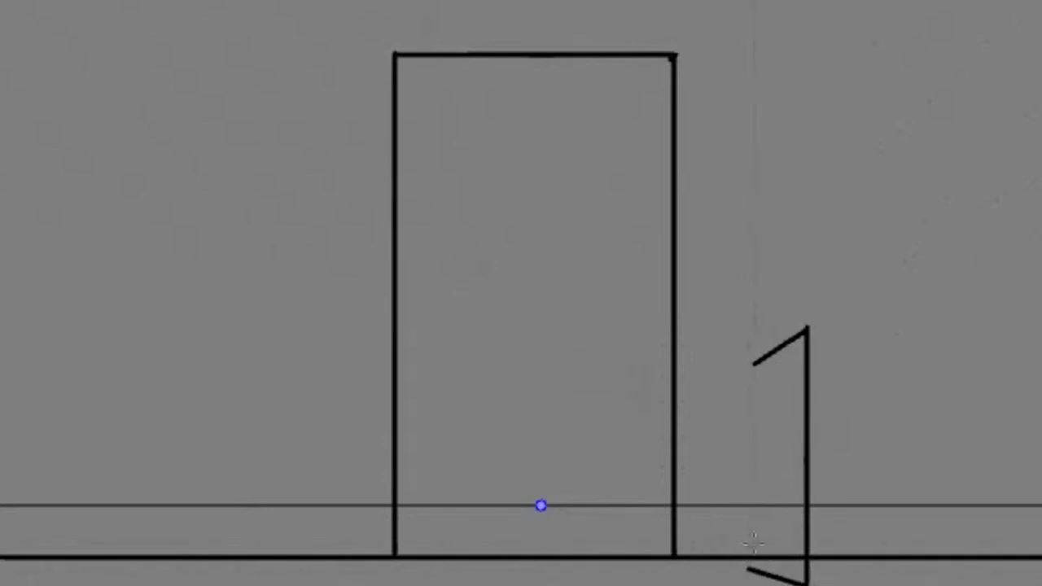
drag(751, 568, 751, 384)
drag(767, 361, 761, 368)
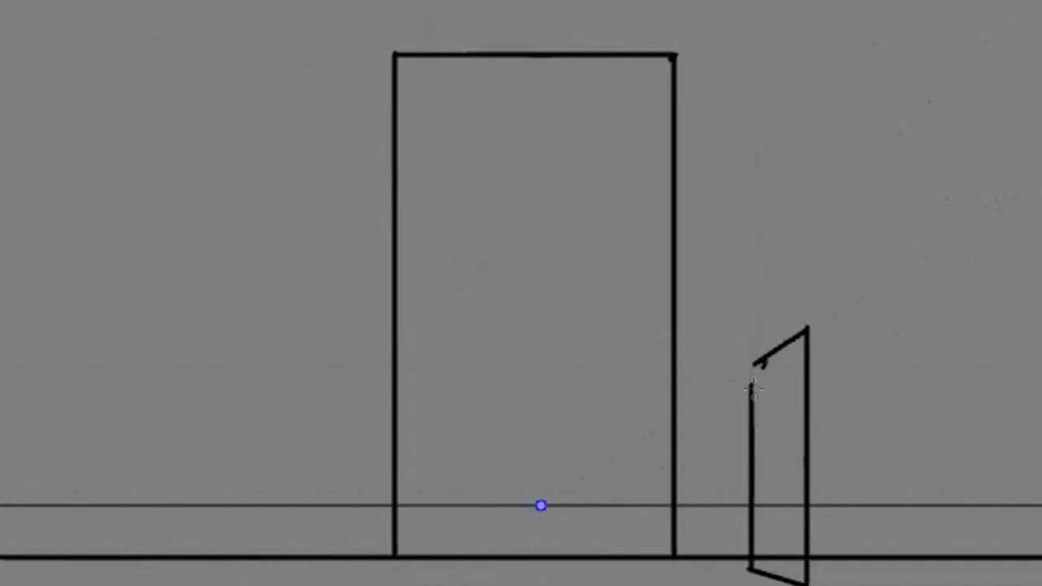
drag(756, 425, 755, 368)
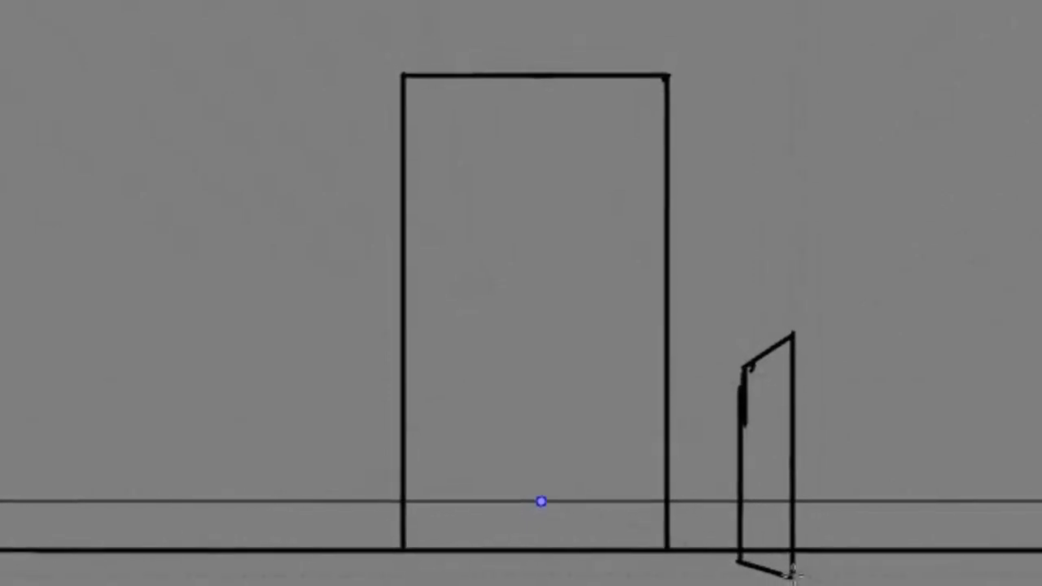
Draw the box's rectangular front face from the near edge of its side face.
click(791, 575)
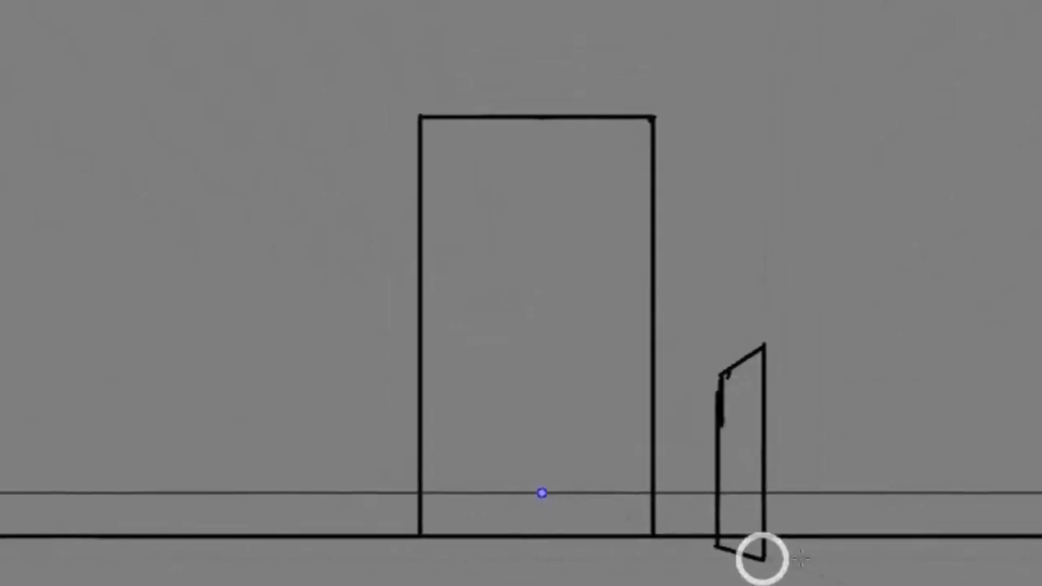
mouse_move(802, 558)
mouse_down()
mouse_move(996, 560)
mouse_move(965, 548)
mouse_move(969, 352)
mouse_up()
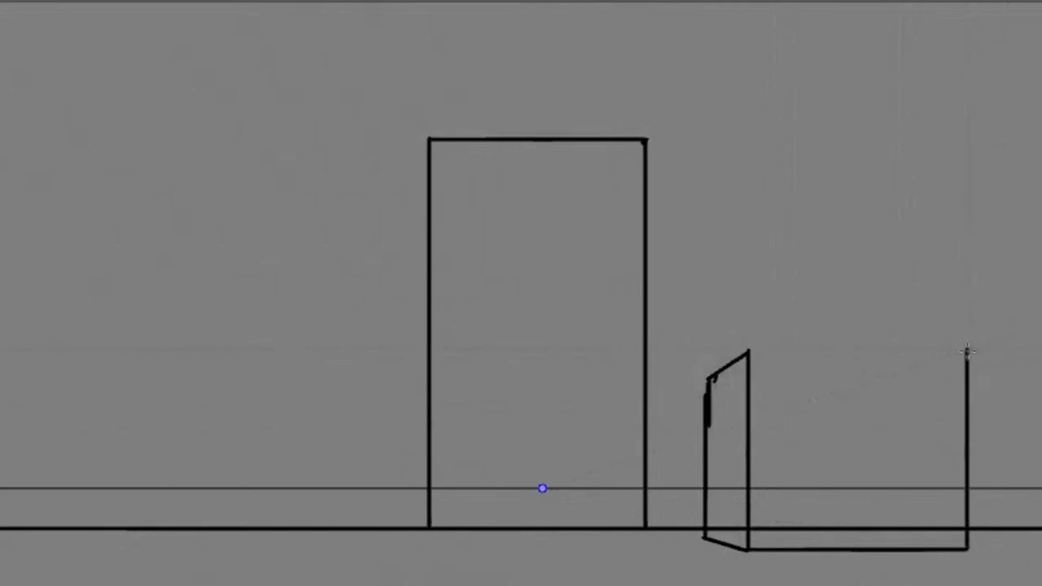
drag(967, 352, 749, 352)
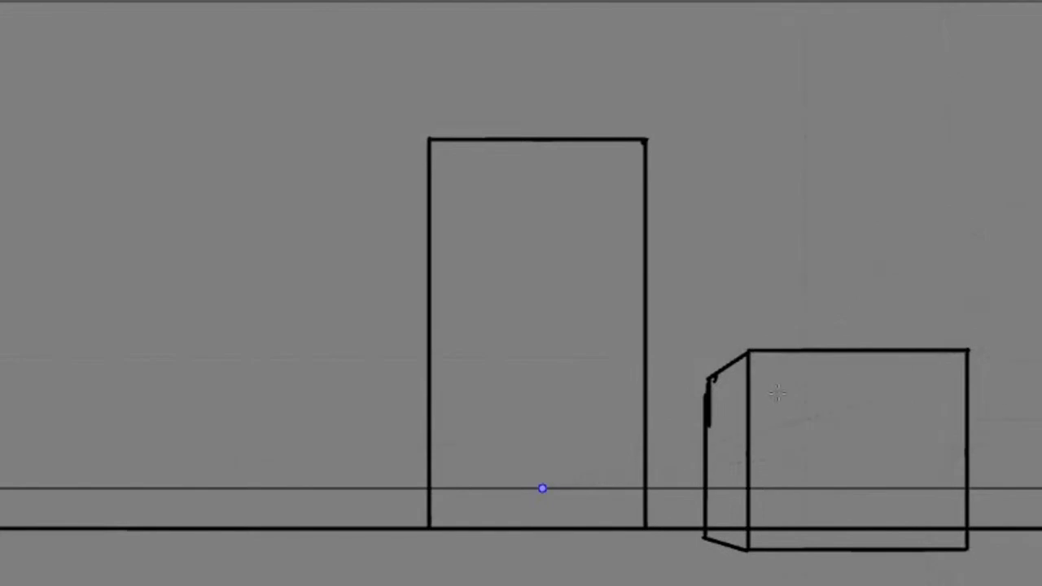
Draw an inset opening on the box's front face with two vertical lines and a horizontal upper edge.
drag(768, 370, 757, 549)
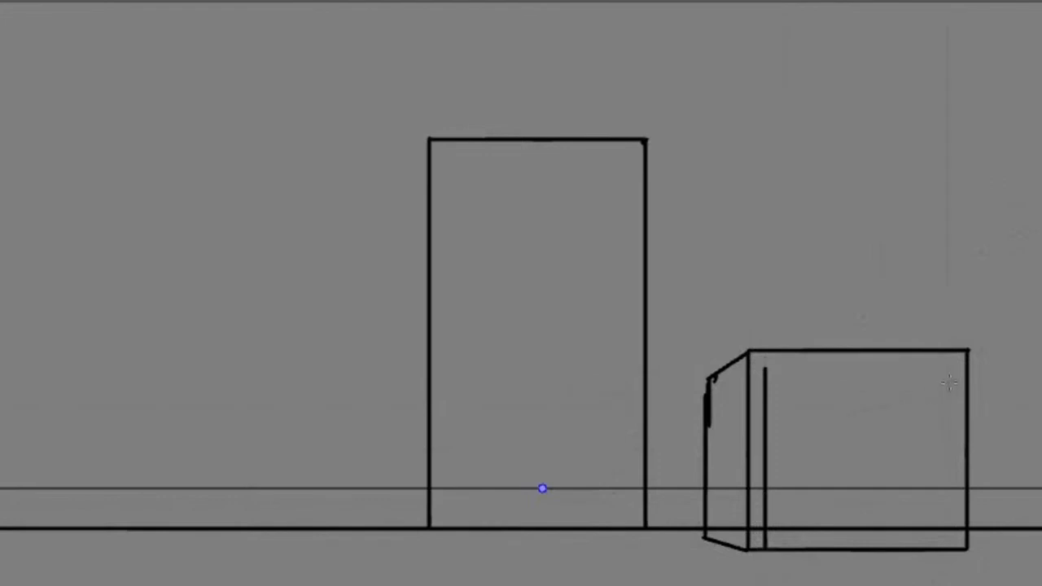
drag(952, 370, 951, 549)
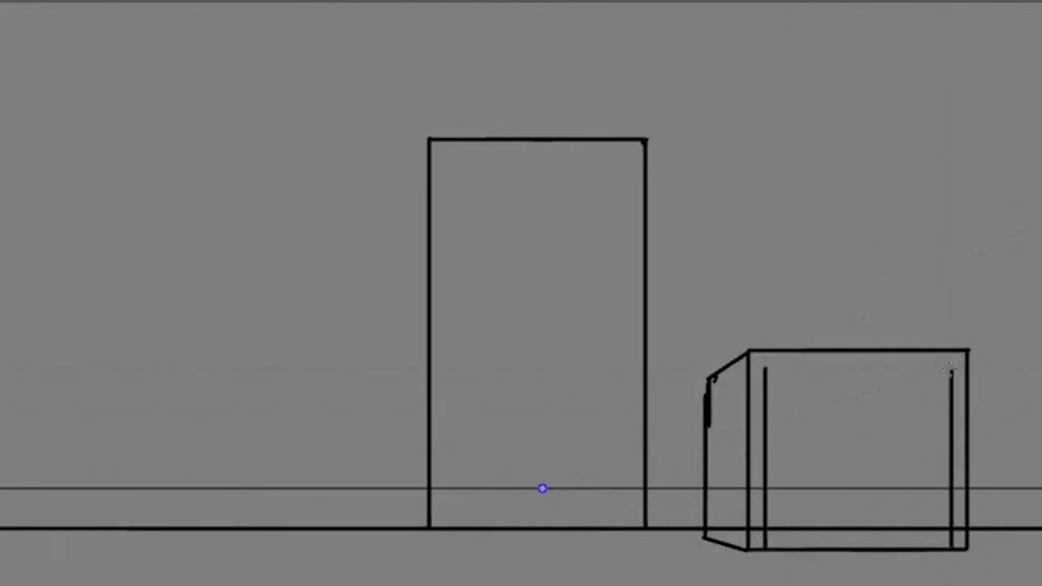
drag(951, 371, 764, 371)
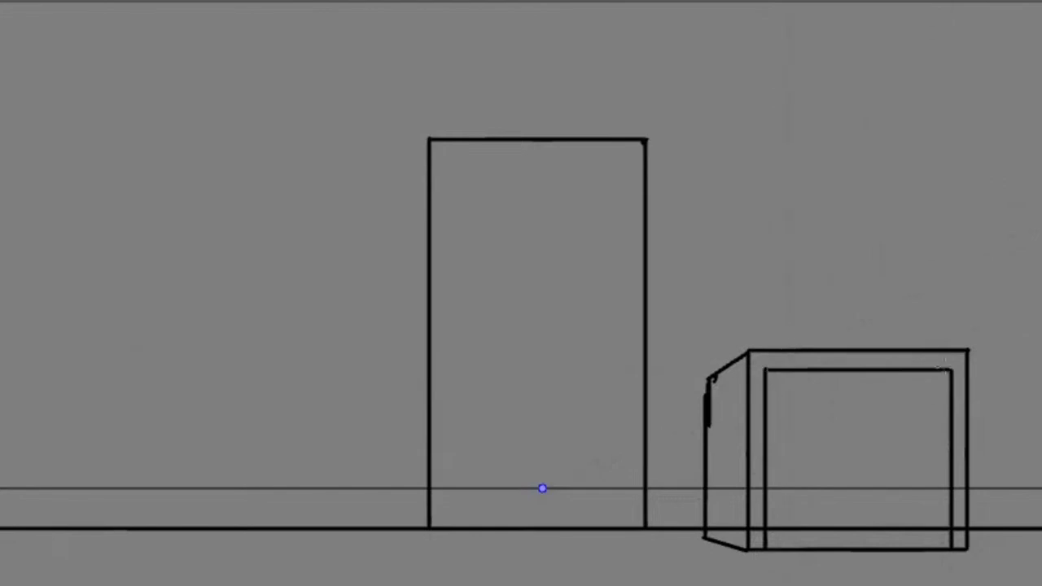
Draw the inner side wall and back edges inside the box's opening, receding toward the vanishing point.
mouse_move(951, 371)
mouse_down()
mouse_move(885, 401)
mouse_move(881, 518)
mouse_up()
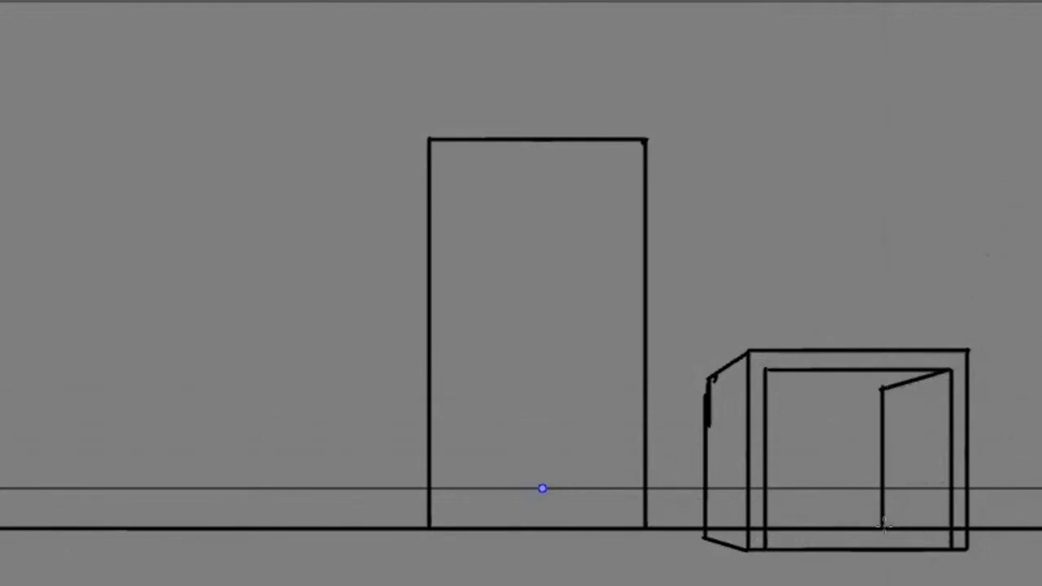
drag(881, 519, 953, 534)
right_click(880, 524)
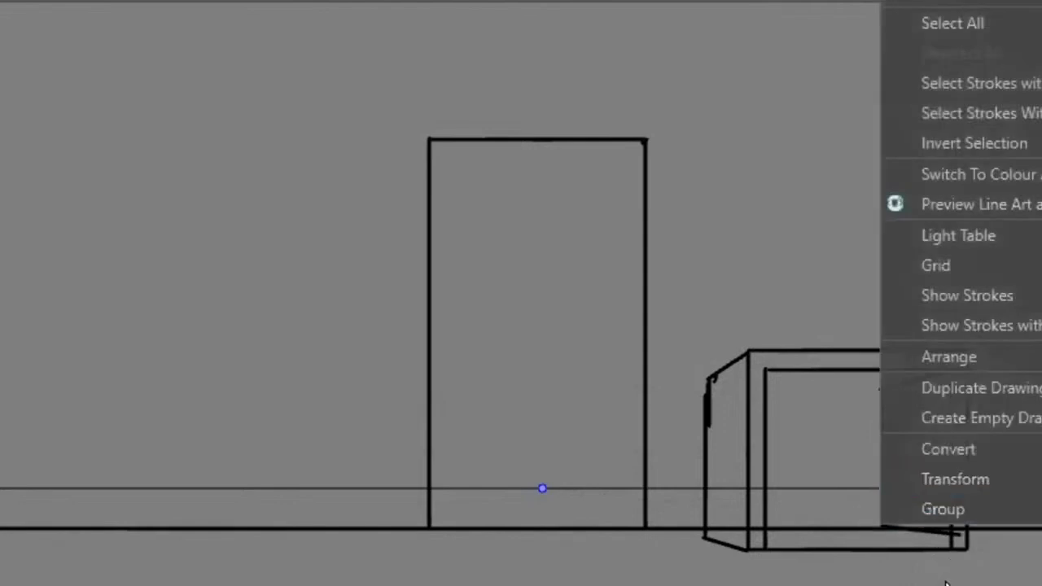
click(882, 530)
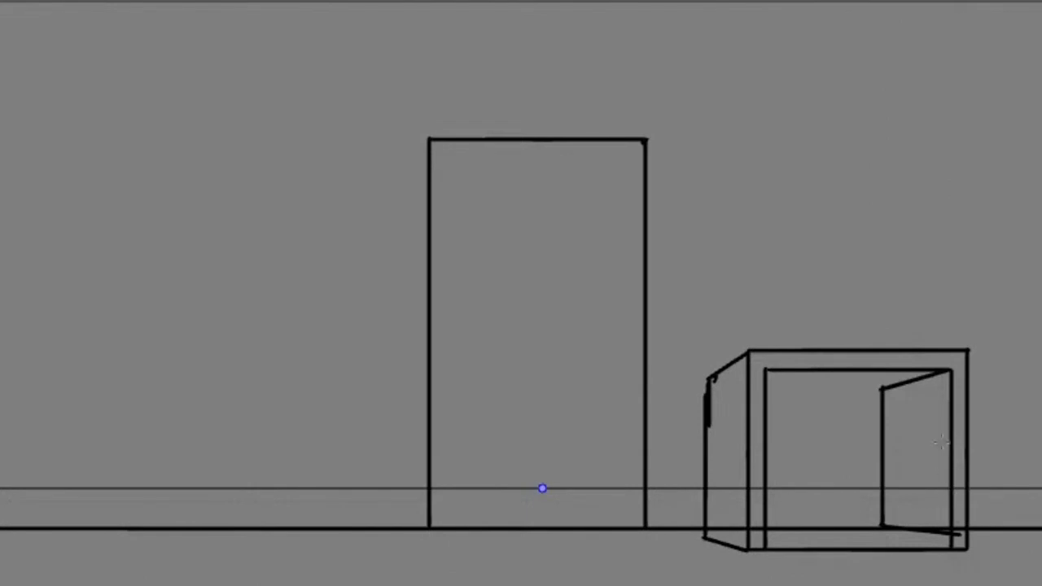
drag(881, 390, 761, 389)
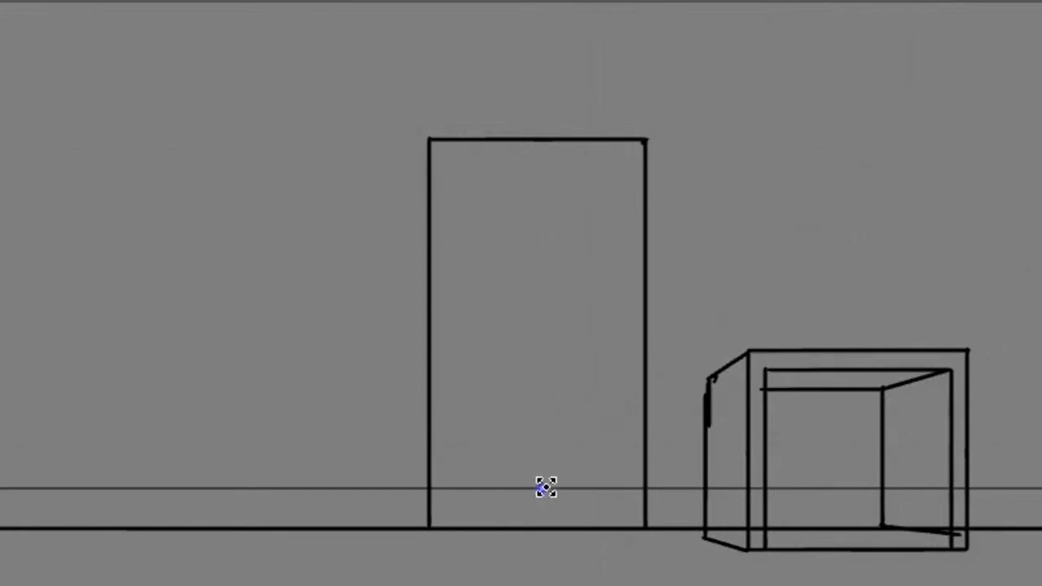
Raise the vanishing point to about mid-height of the door and draw a tall cabinet left of the door with front and receding side faces.
drag(544, 487, 541, 336)
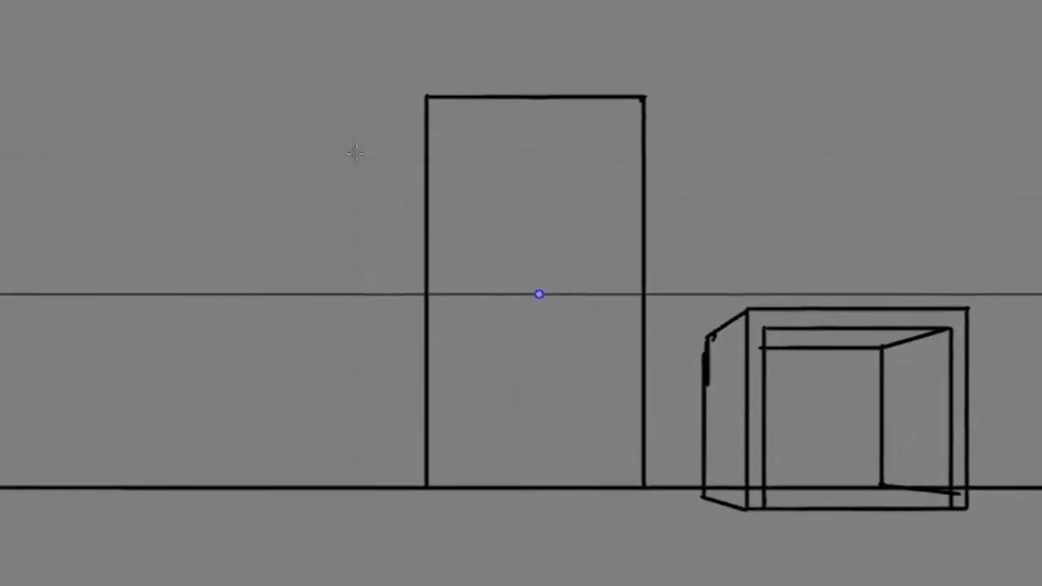
mouse_move(355, 152)
mouse_down()
mouse_move(356, 344)
mouse_move(333, 470)
mouse_up()
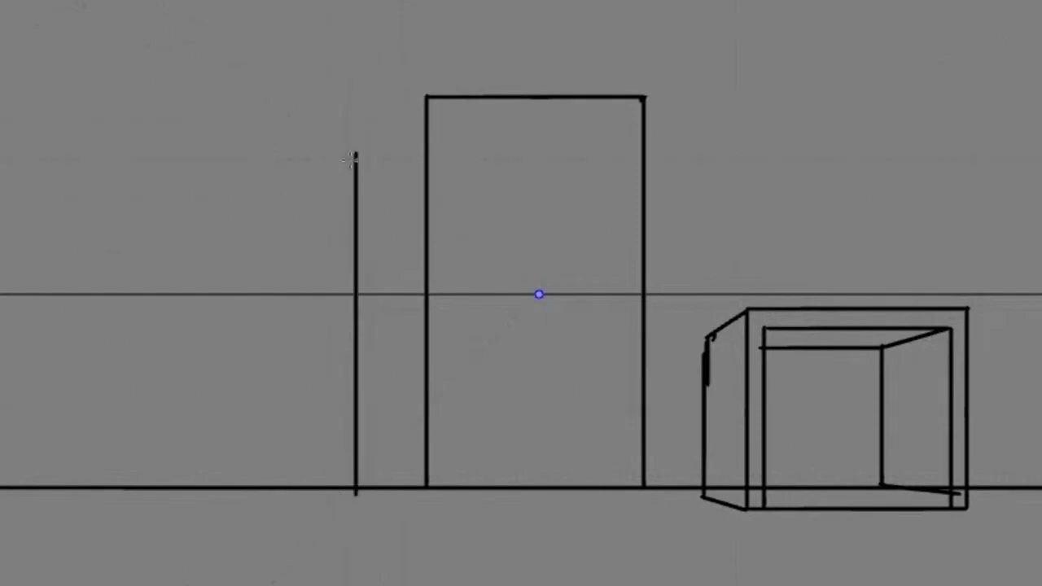
drag(351, 156, 330, 135)
drag(291, 101, 290, 521)
drag(342, 477, 291, 522)
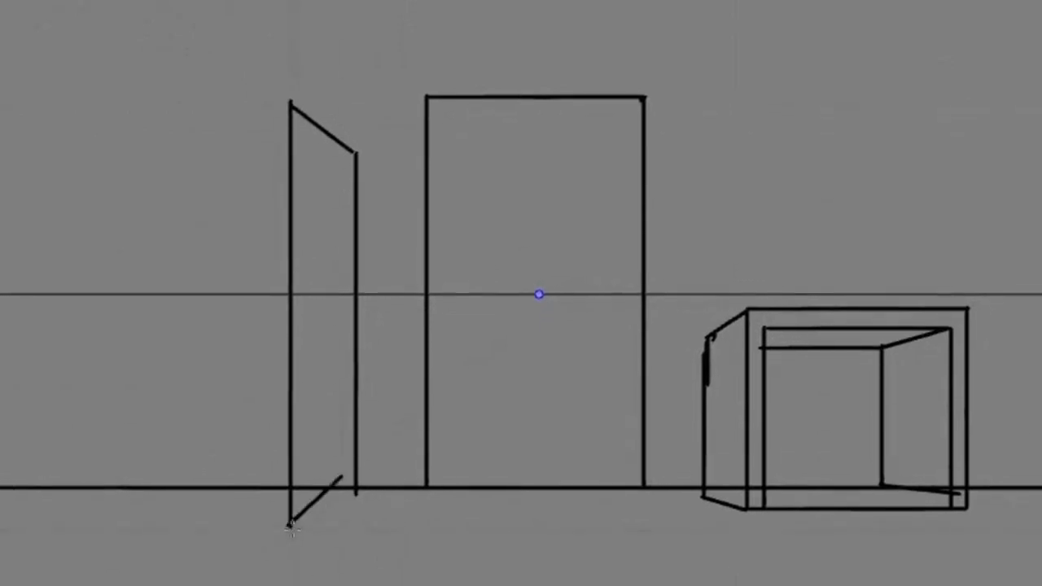
mouse_move(354, 490)
mouse_down()
mouse_move(288, 561)
mouse_move(286, 477)
mouse_up()
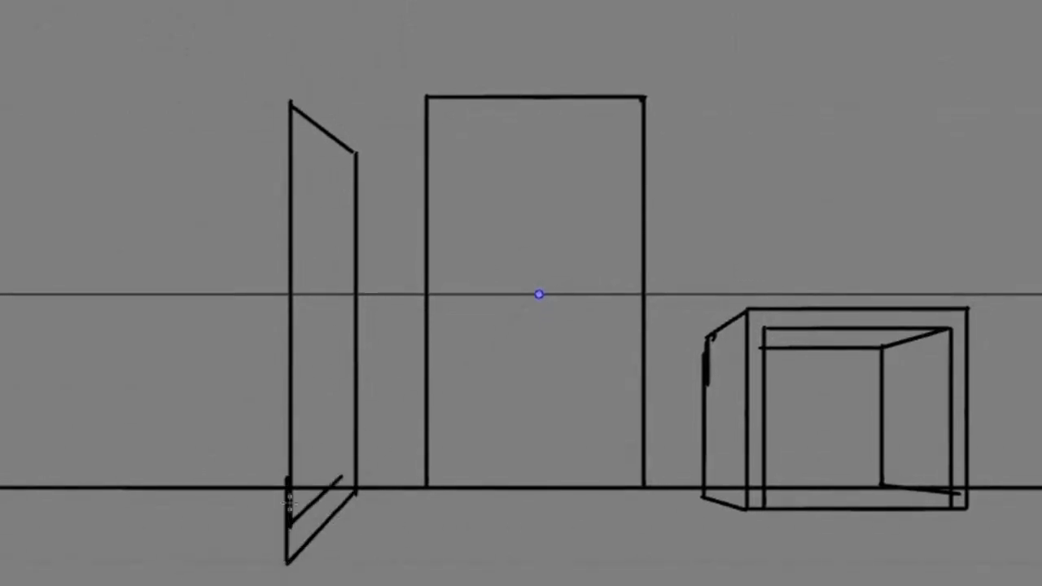
mouse_move(291, 103)
mouse_down()
mouse_move(17, 103)
mouse_move(21, 552)
mouse_move(287, 562)
mouse_up()
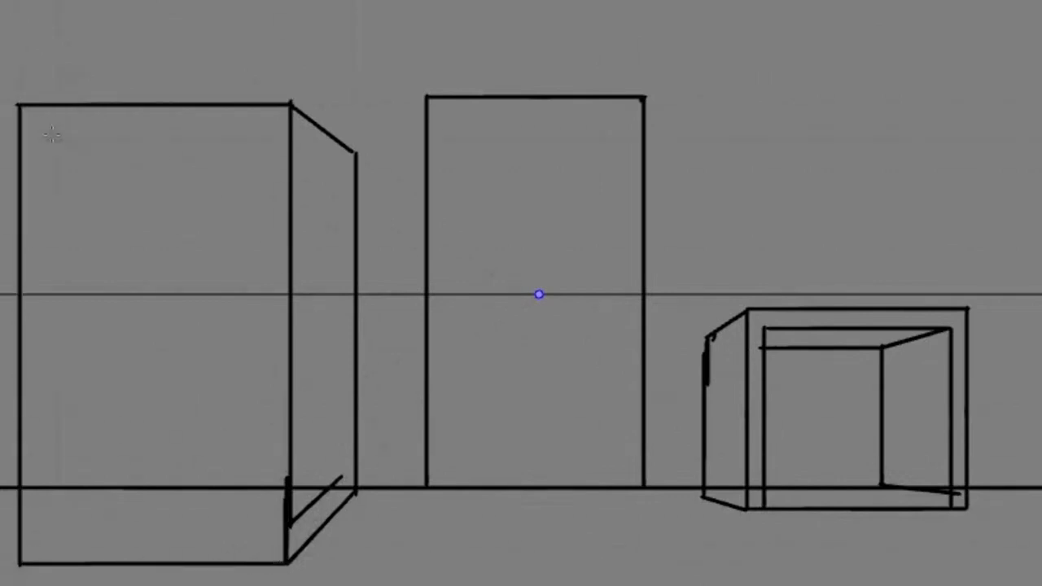
Draw a rectangular shelf opening in the upper part of the cabinet's front and add its inner depth lines.
mouse_move(47, 128)
mouse_down()
mouse_move(179, 145)
mouse_move(49, 130)
mouse_move(271, 116)
mouse_move(271, 252)
mouse_move(42, 255)
mouse_move(47, 127)
mouse_up()
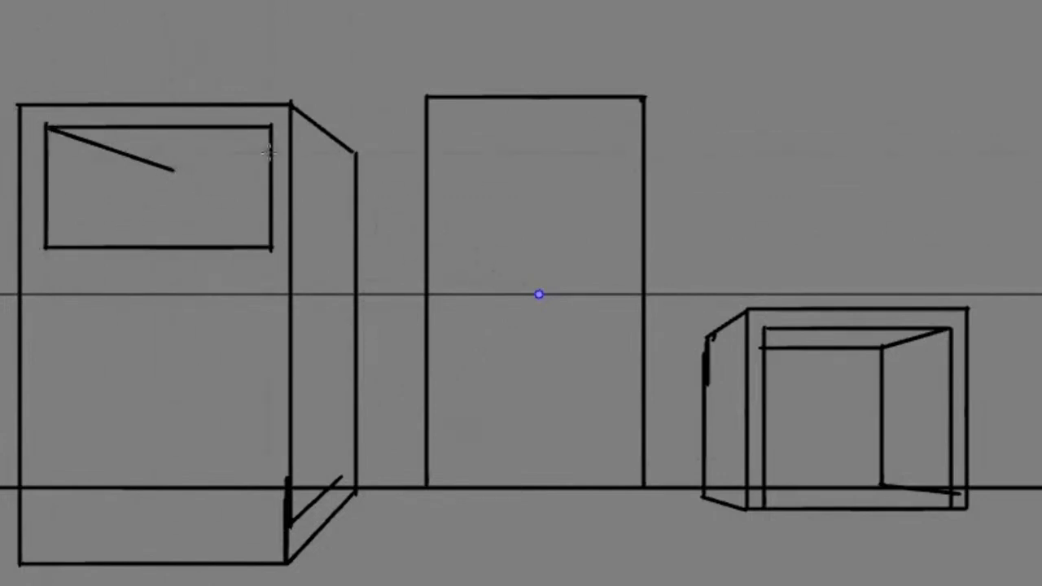
mouse_move(269, 152)
mouse_down()
mouse_move(109, 152)
mouse_move(120, 220)
mouse_up()
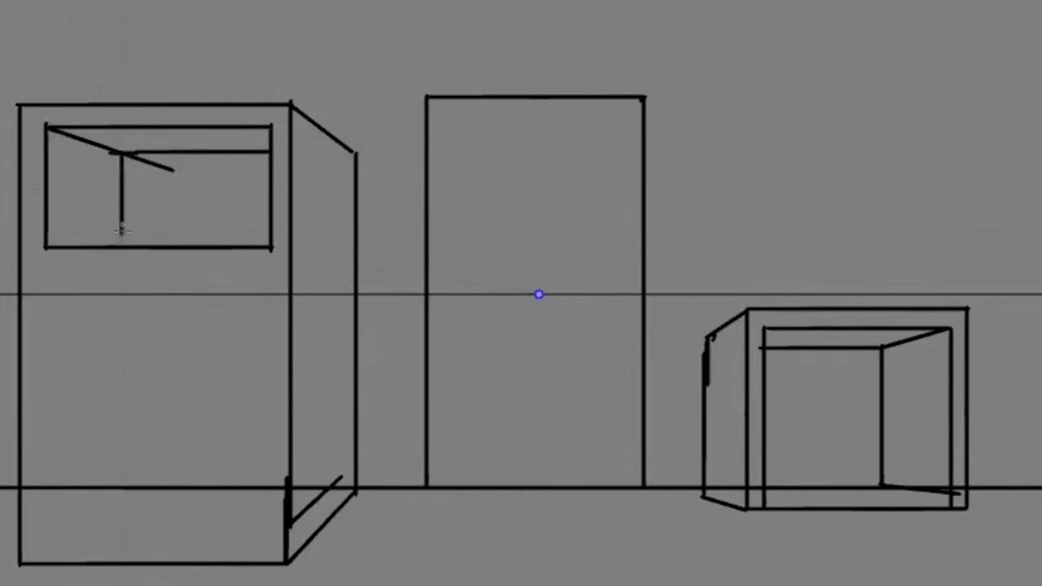
Draw a second rectangular shelf opening of similar size directly below the first on the cabinet's front.
drag(43, 273, 257, 282)
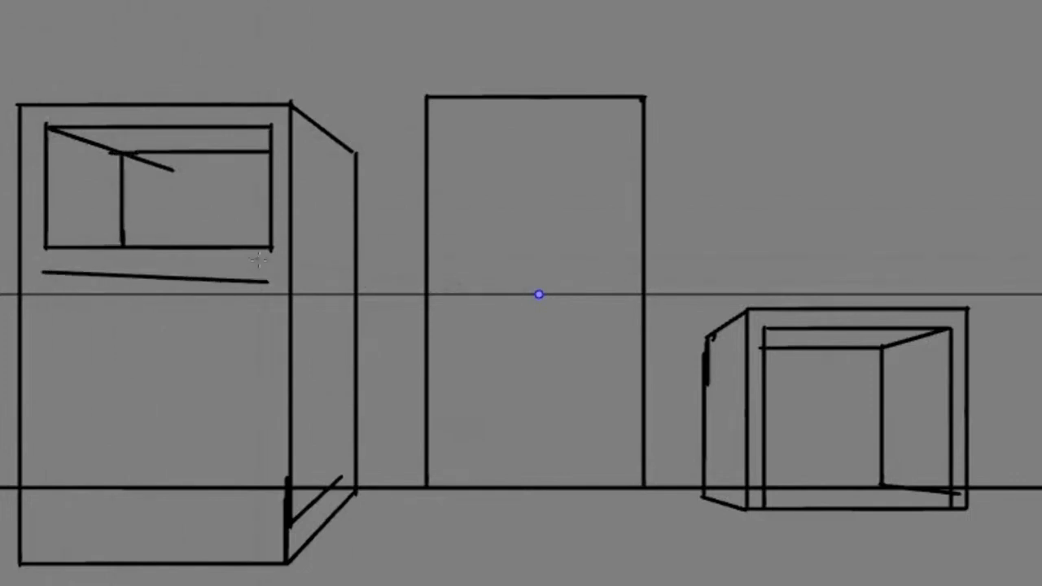
key(ctrl+z)
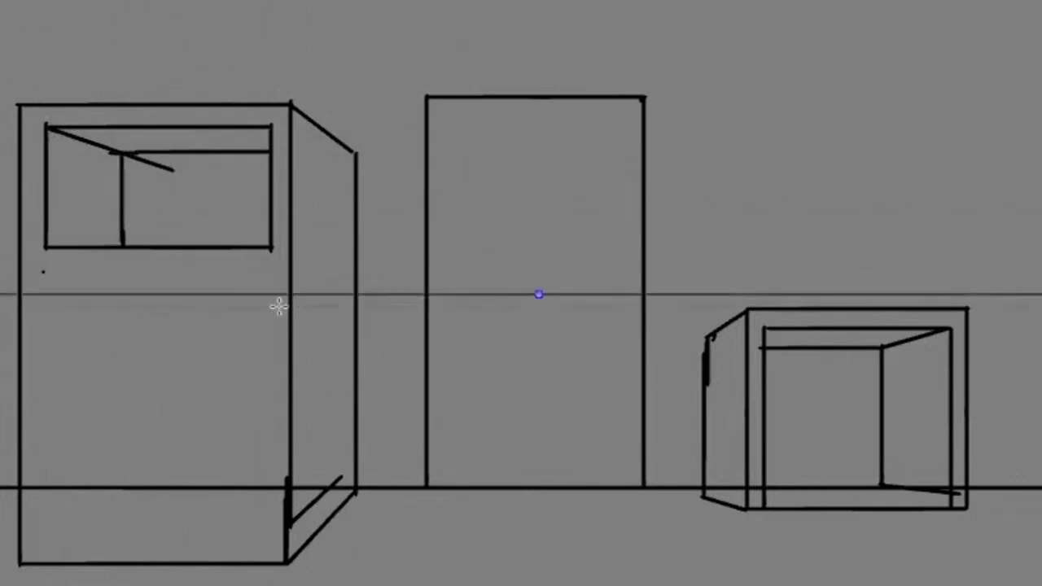
right_click(42, 272)
click(42, 272)
mouse_move(42, 271)
mouse_down()
mouse_move(273, 268)
mouse_move(267, 280)
mouse_move(289, 286)
mouse_move(269, 274)
mouse_move(272, 397)
mouse_up()
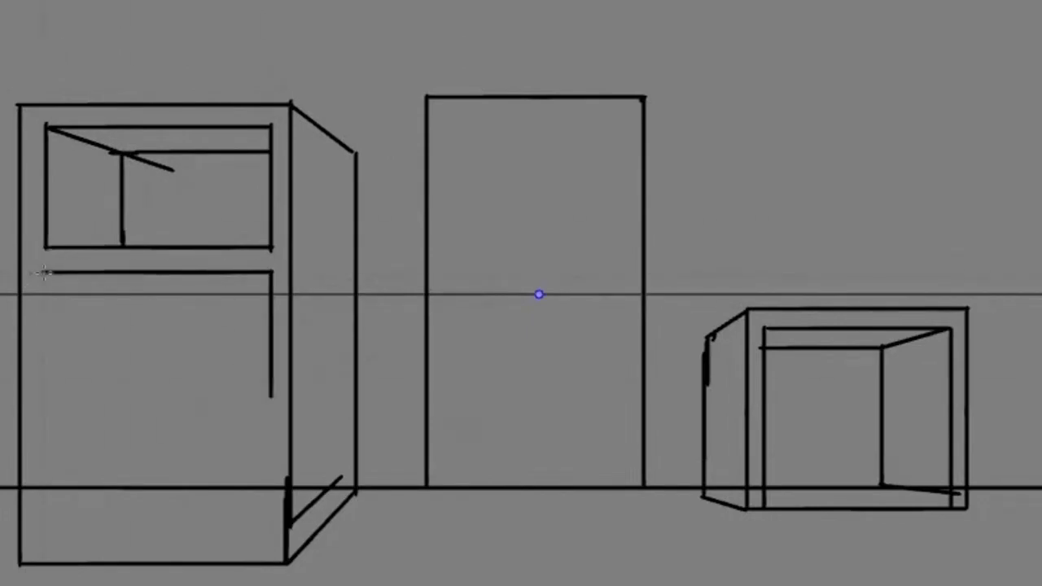
mouse_move(44, 271)
mouse_down()
mouse_move(43, 381)
mouse_move(142, 397)
mouse_move(272, 396)
mouse_up()
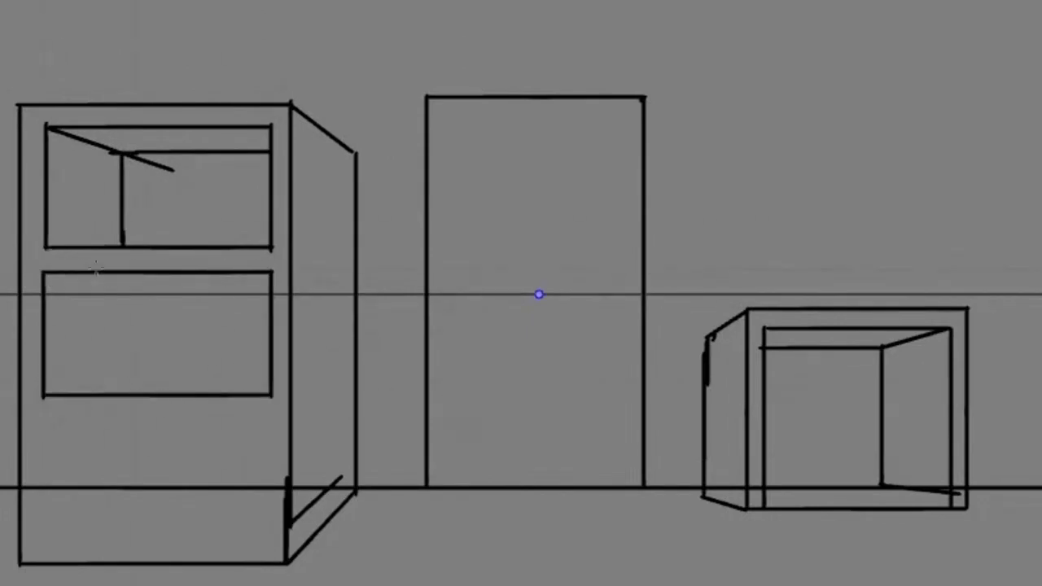
Add inner depth lines and back edges to the cabinet's middle shelf opening, declining the save reminder.
drag(41, 273, 144, 277)
drag(41, 395, 130, 370)
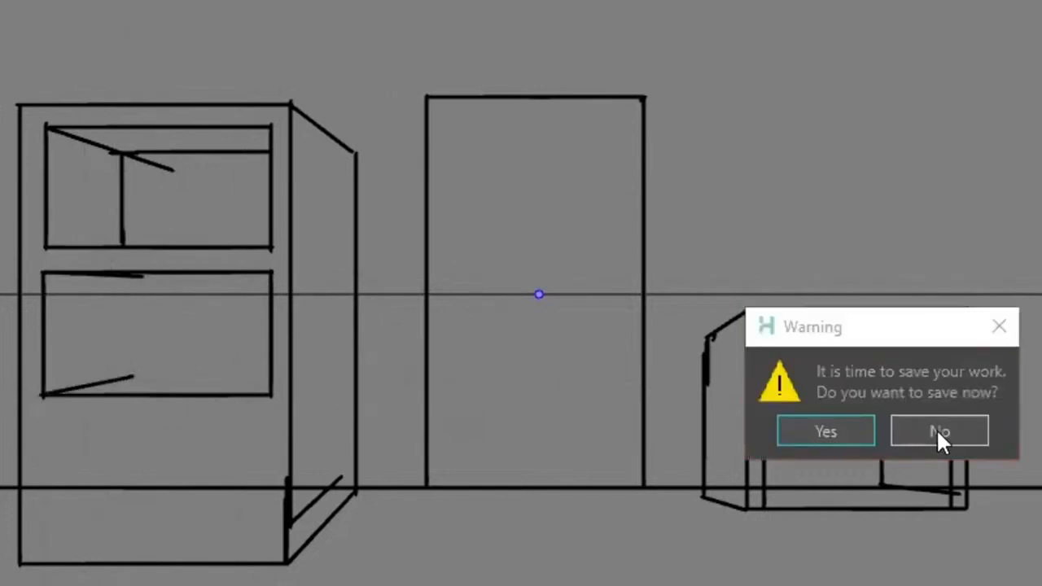
click(941, 432)
mouse_move(124, 275)
mouse_down()
mouse_move(125, 377)
mouse_move(273, 375)
mouse_up()
Draw a third rectangular opening in the lower part of the cabinet's front and add its inner depth lines.
mouse_move(44, 420)
mouse_down()
mouse_move(47, 546)
mouse_move(273, 545)
mouse_move(272, 422)
mouse_move(44, 420)
mouse_up()
drag(50, 539, 121, 503)
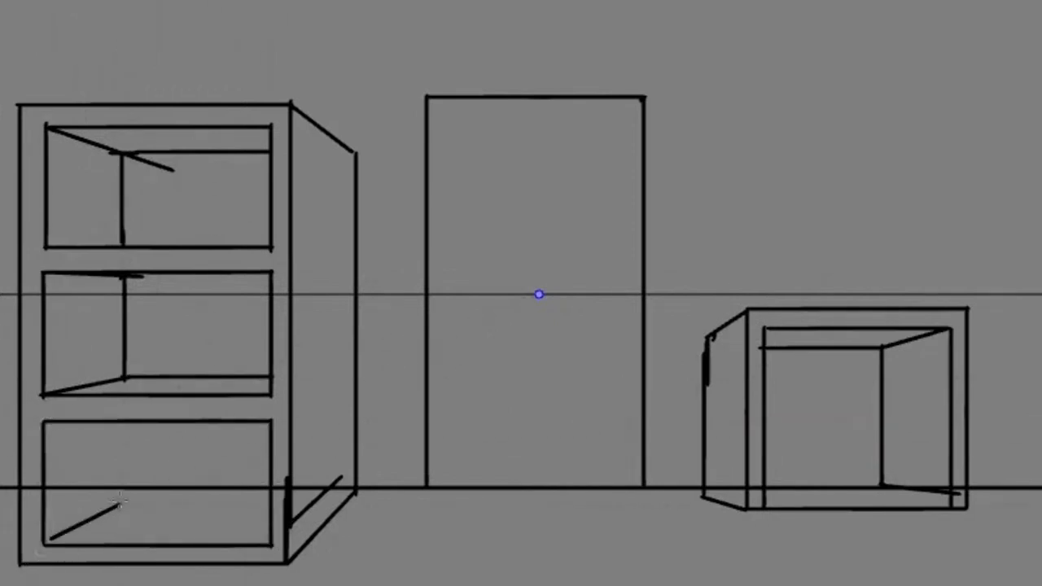
mouse_move(123, 425)
mouse_down()
mouse_move(123, 500)
mouse_move(270, 498)
mouse_up()
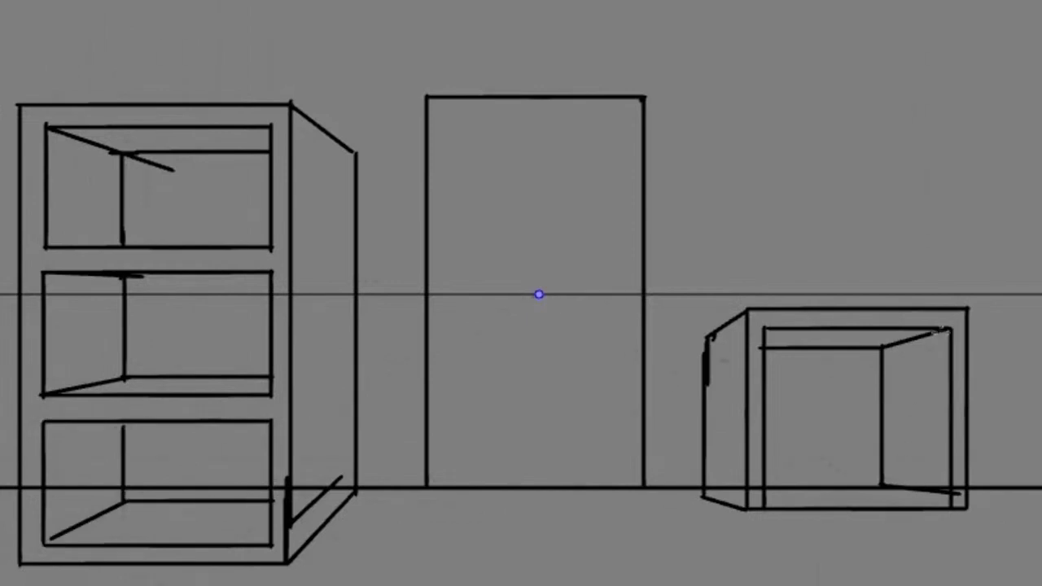
Delete the open box beside the door and its leftover strokes on the floor, and undo the last two actions.
key(alt+s)
mouse_move(881, 243)
mouse_down()
mouse_move(951, 228)
mouse_move(859, 221)
mouse_up()
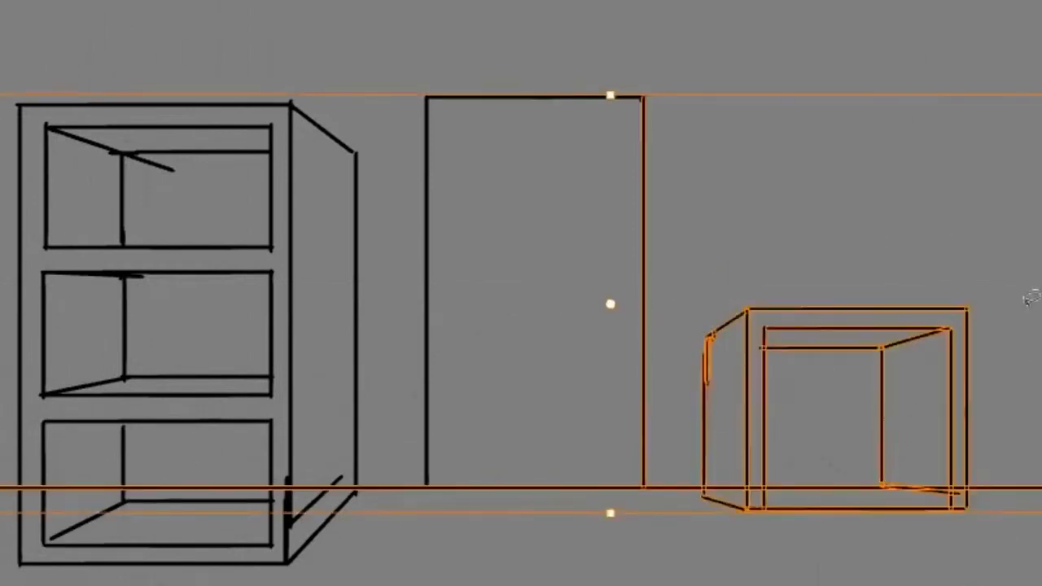
mouse_move(1026, 369)
mouse_down()
mouse_move(837, 259)
mouse_move(989, 331)
mouse_up()
key(Delete)
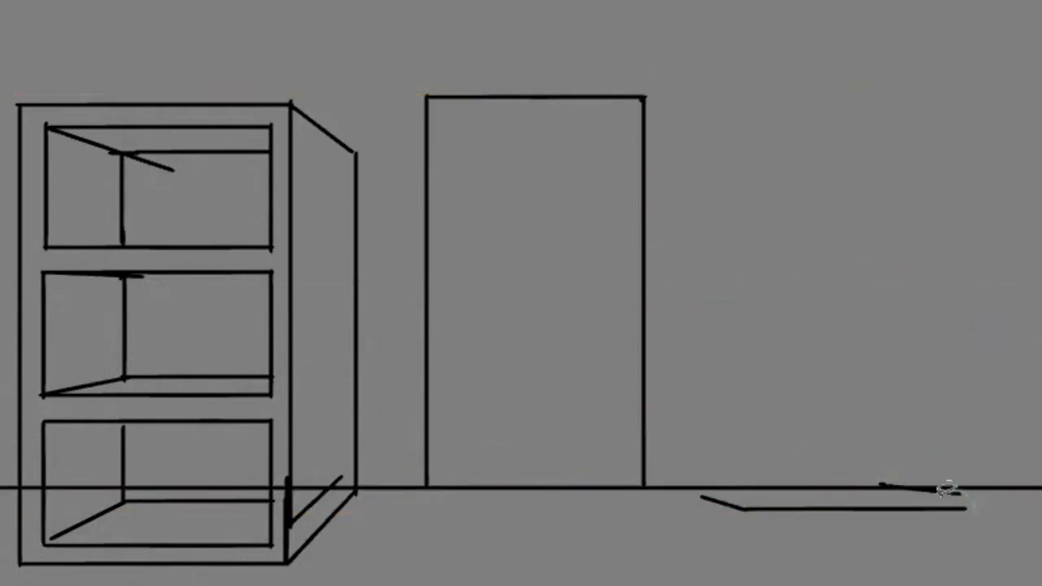
drag(947, 488, 863, 543)
key(Delete)
drag(778, 491, 814, 503)
key(Delete)
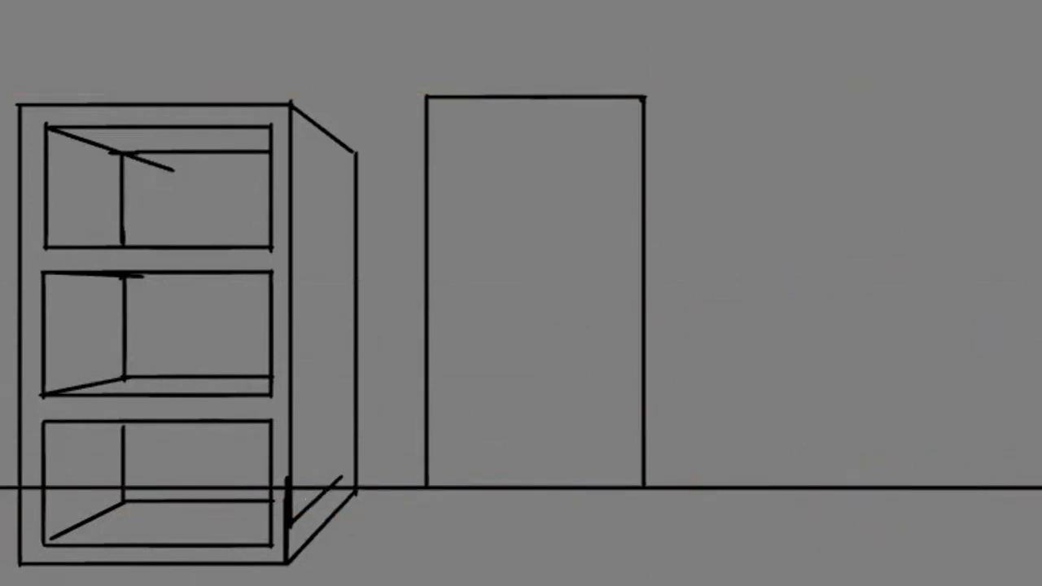
key(ctrl+z)
key(ctrl+z)
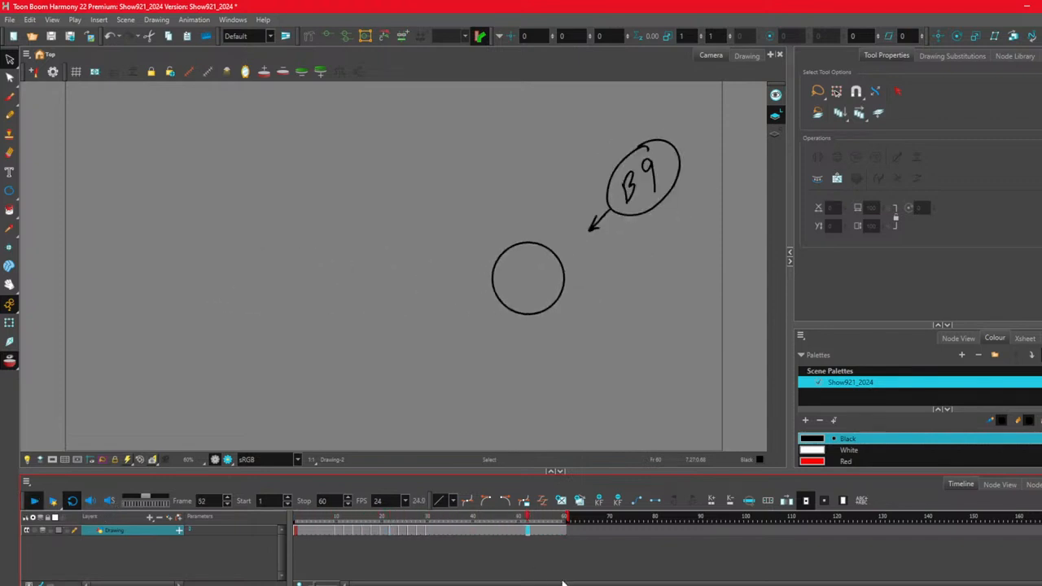
Go to frame 29 in the ball animation scene and add a new drawing layer.
click(423, 518)
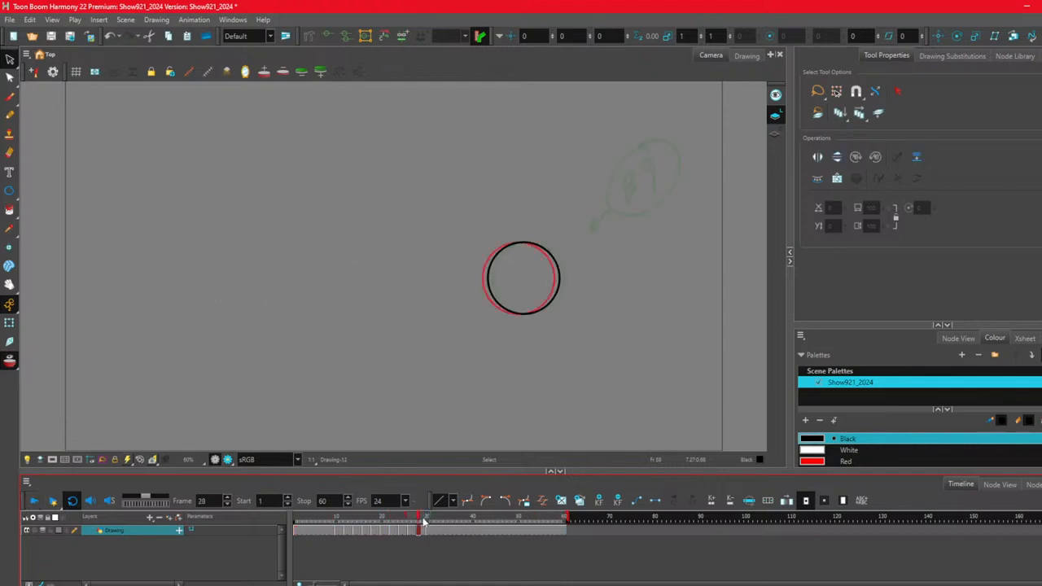
mouse_move(422, 519)
mouse_down()
mouse_move(395, 519)
mouse_move(429, 520)
mouse_move(416, 513)
mouse_up()
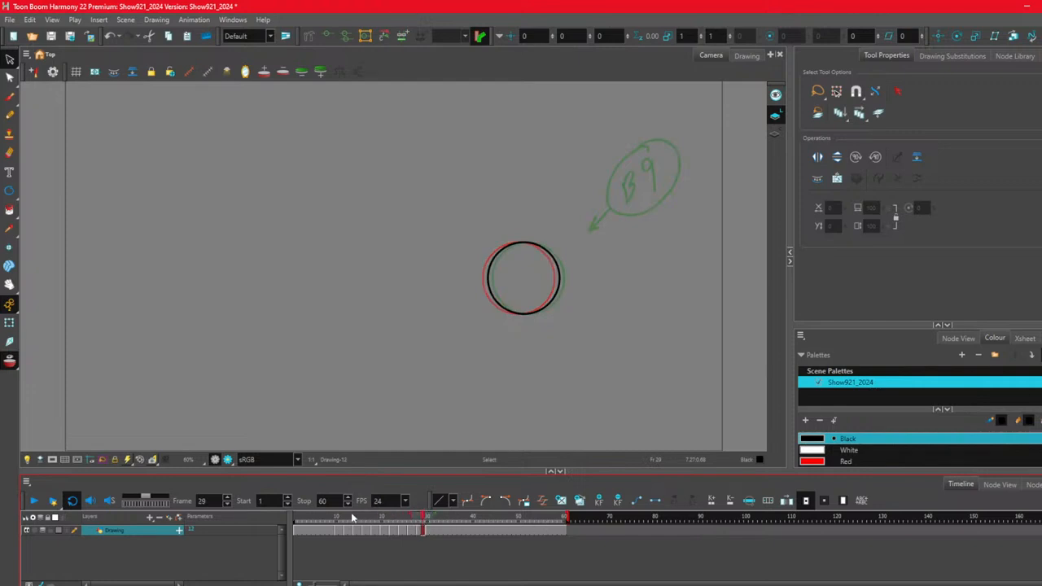
click(150, 517)
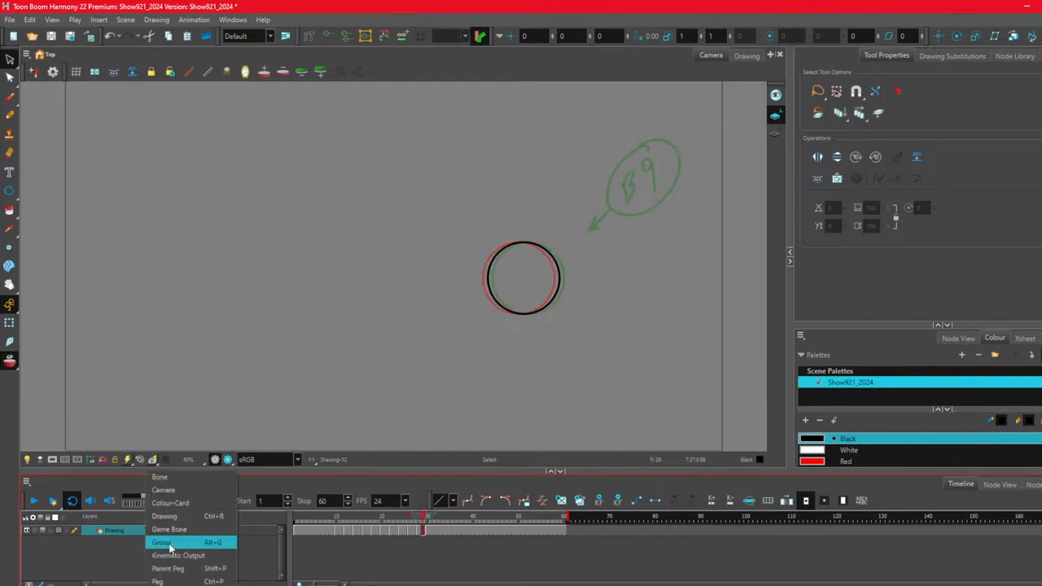
click(175, 521)
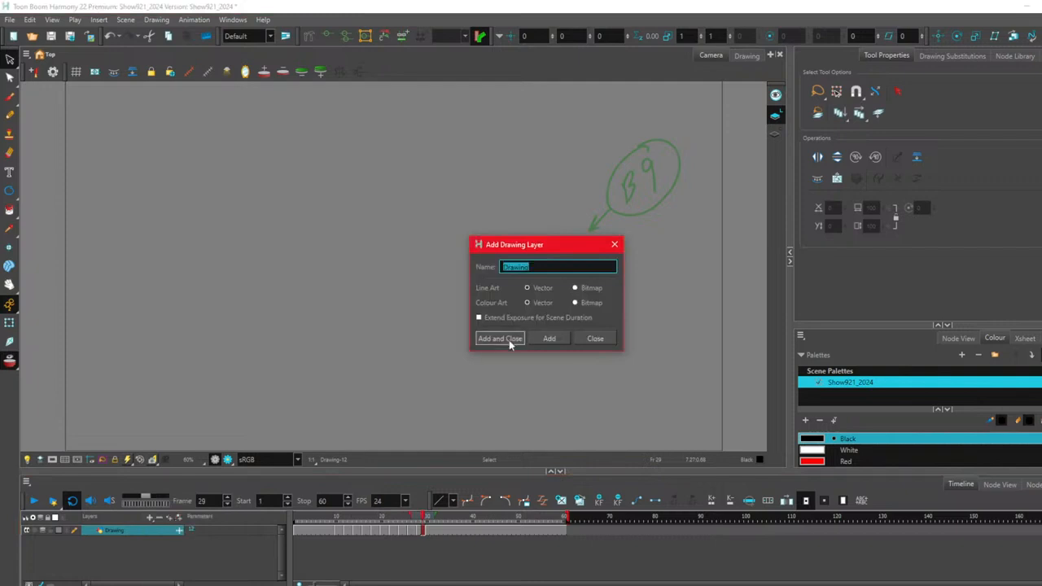
click(500, 339)
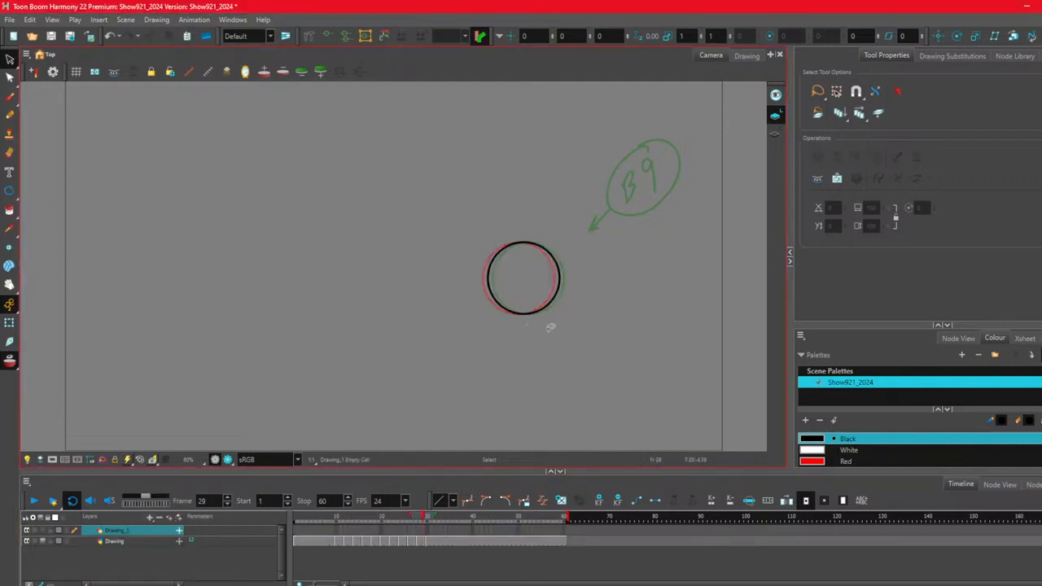
Draw a bent arm with a raised fist below the B9 note on the new layer at frame 36.
key(alt+b)
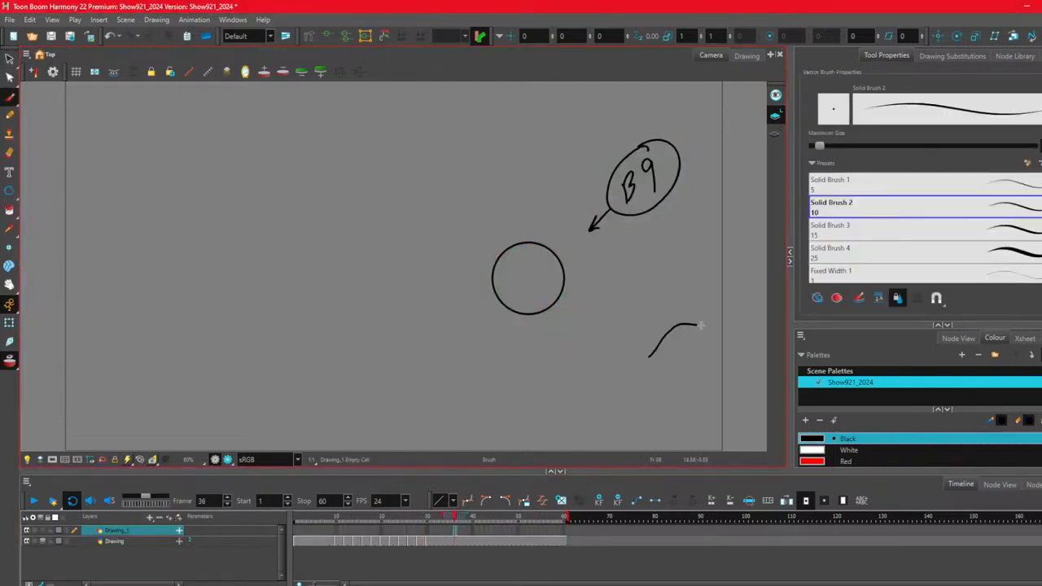
drag(634, 394, 700, 352)
drag(631, 391, 628, 329)
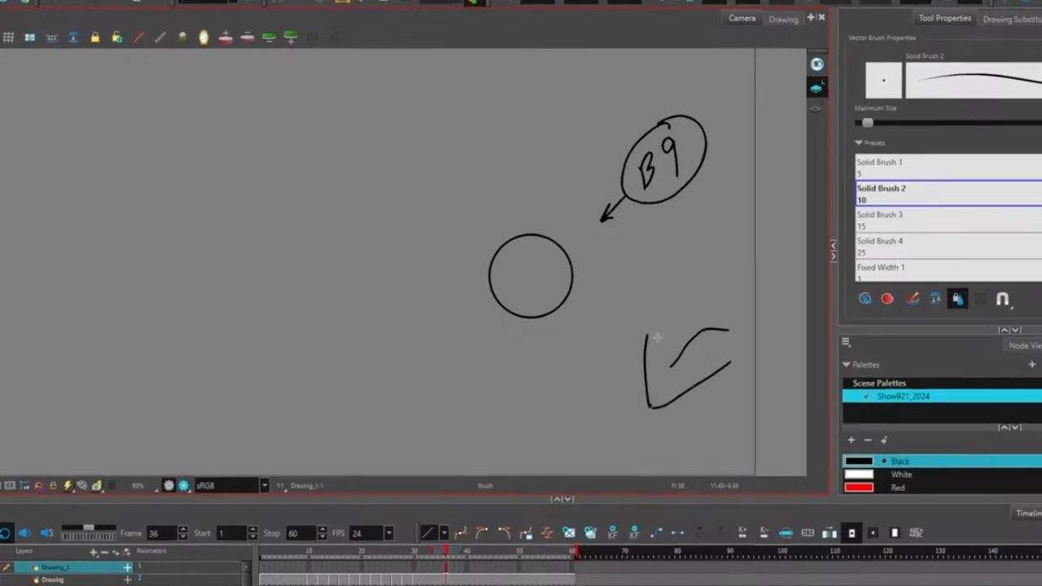
mouse_move(681, 388)
mouse_down()
mouse_move(661, 270)
mouse_move(708, 262)
mouse_move(730, 282)
mouse_move(713, 318)
mouse_move(731, 391)
mouse_up()
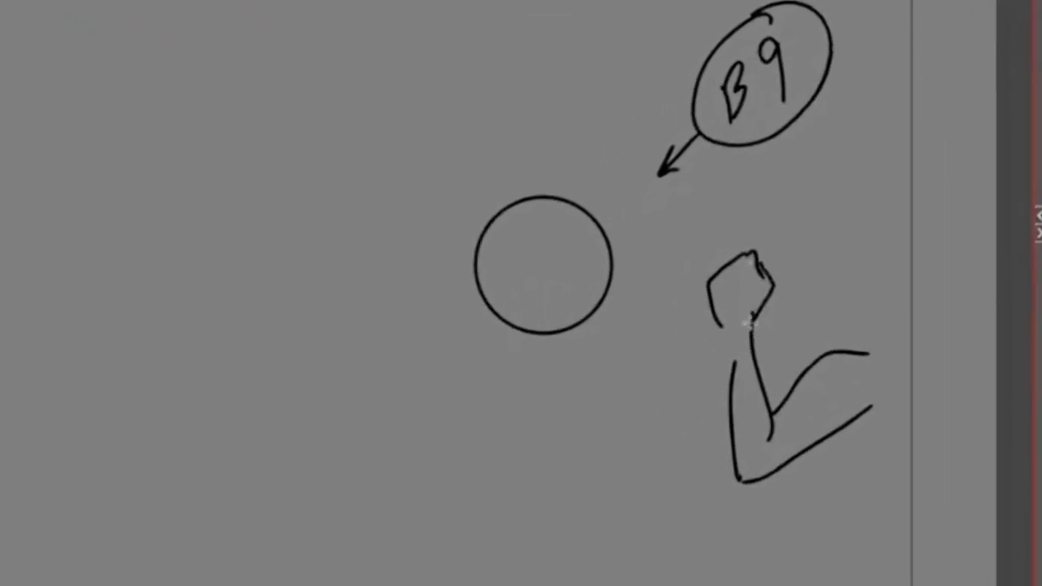
On the next frame, retrace the upper arm over the onion skin and draw the forearm lowered to nearly horizontal.
key(Right)
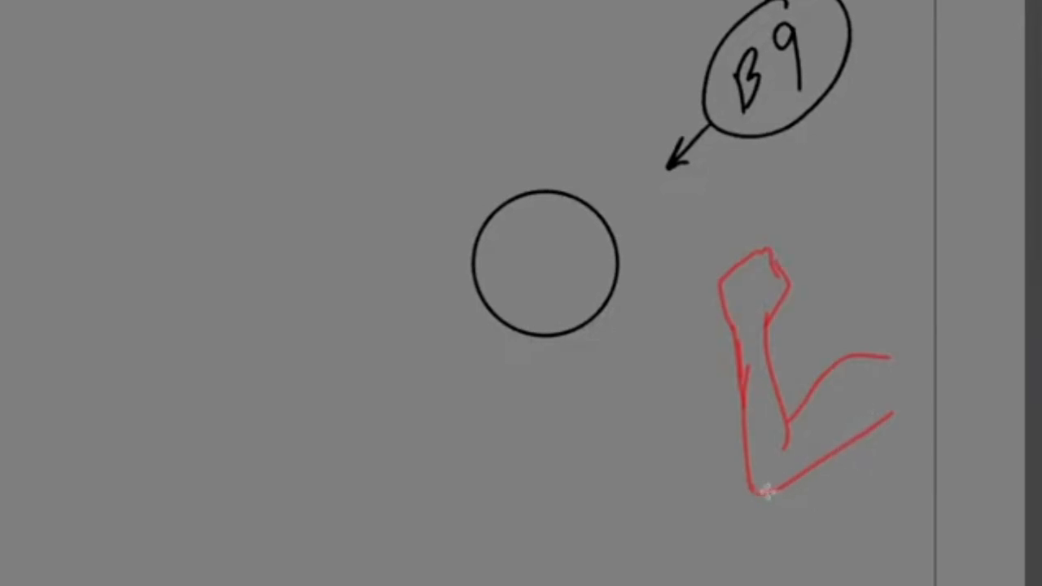
mouse_move(755, 495)
mouse_down()
mouse_move(853, 449)
mouse_move(786, 488)
mouse_move(862, 442)
mouse_move(898, 413)
mouse_up()
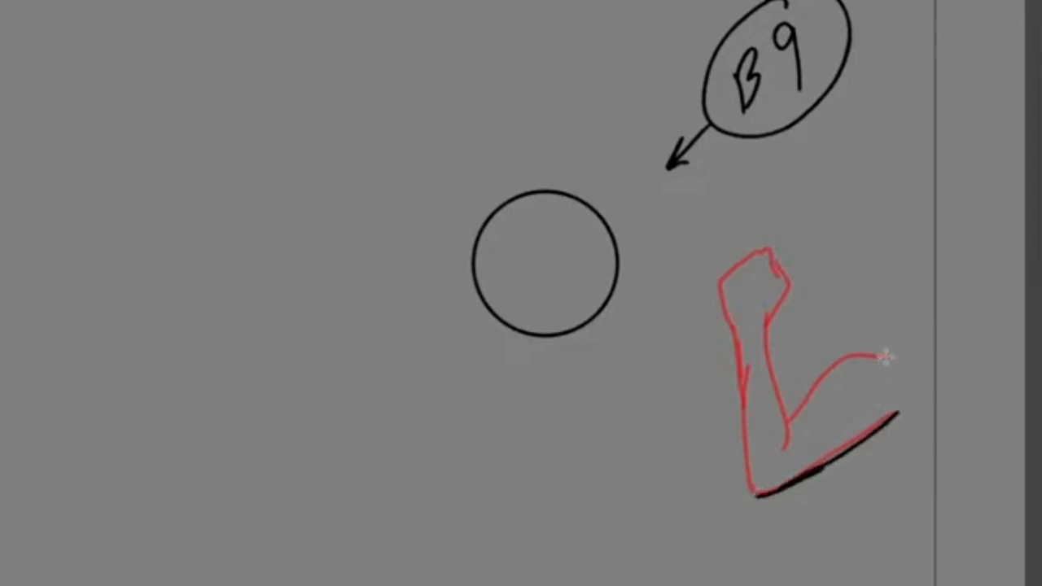
mouse_move(888, 359)
mouse_down()
mouse_move(824, 374)
mouse_move(784, 432)
mouse_up()
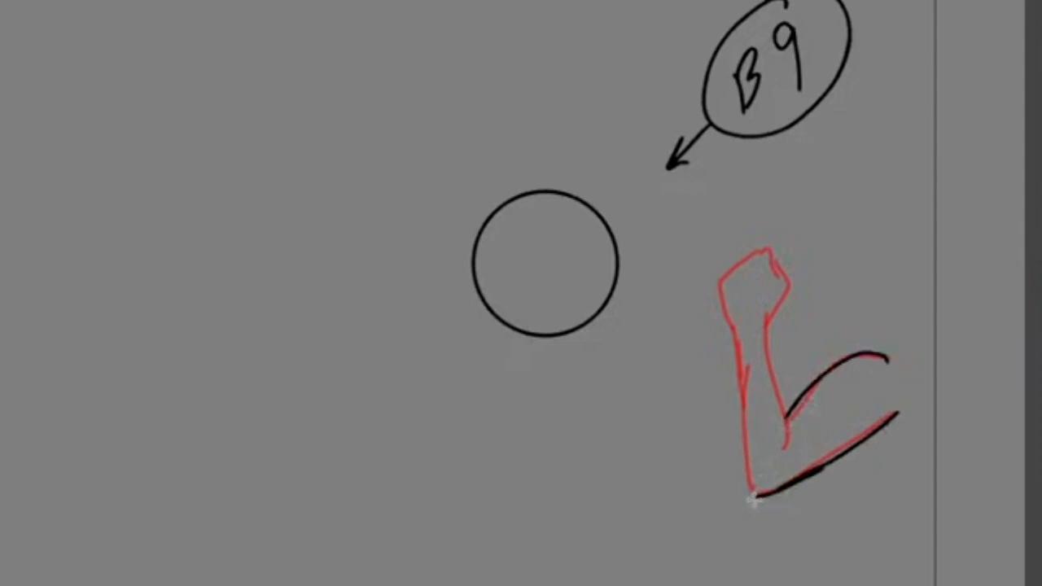
drag(757, 495, 599, 500)
drag(787, 415, 772, 432)
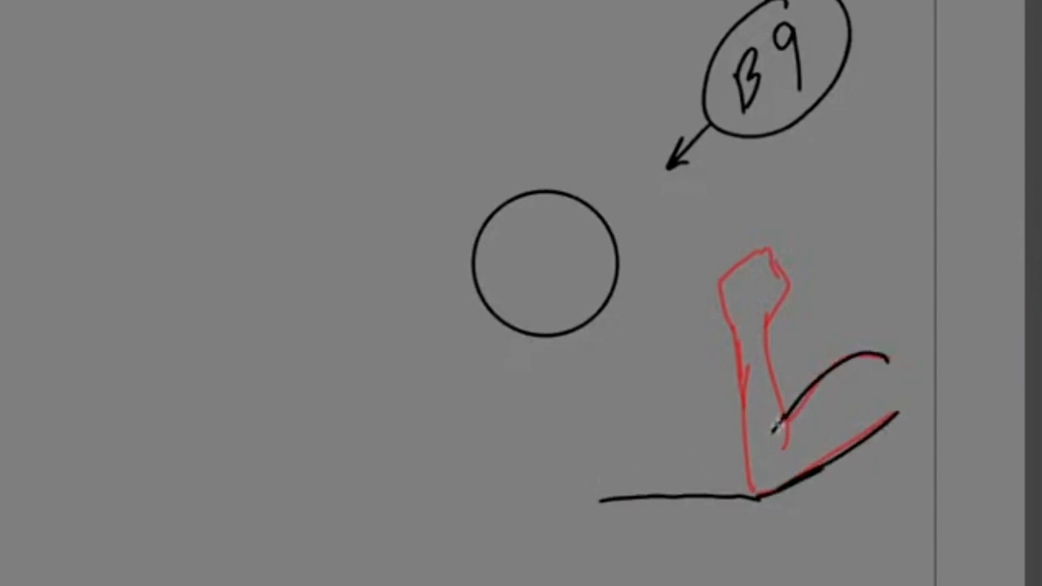
drag(613, 477, 754, 447)
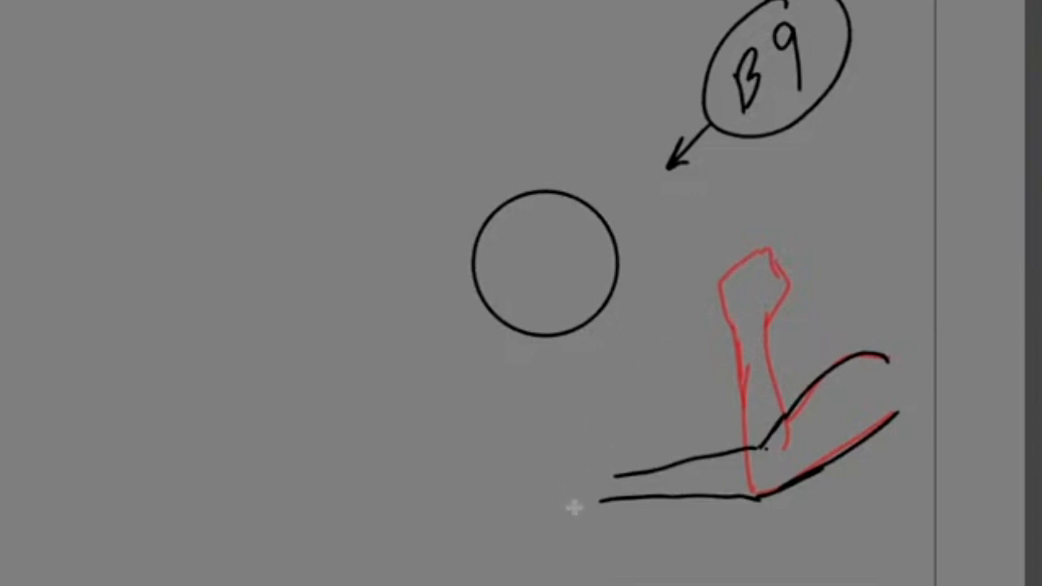
Sketch a curved motion arc from the raised fist down to the forearm's end and draw the lowered fist there.
drag(574, 510, 641, 335)
drag(601, 391, 767, 243)
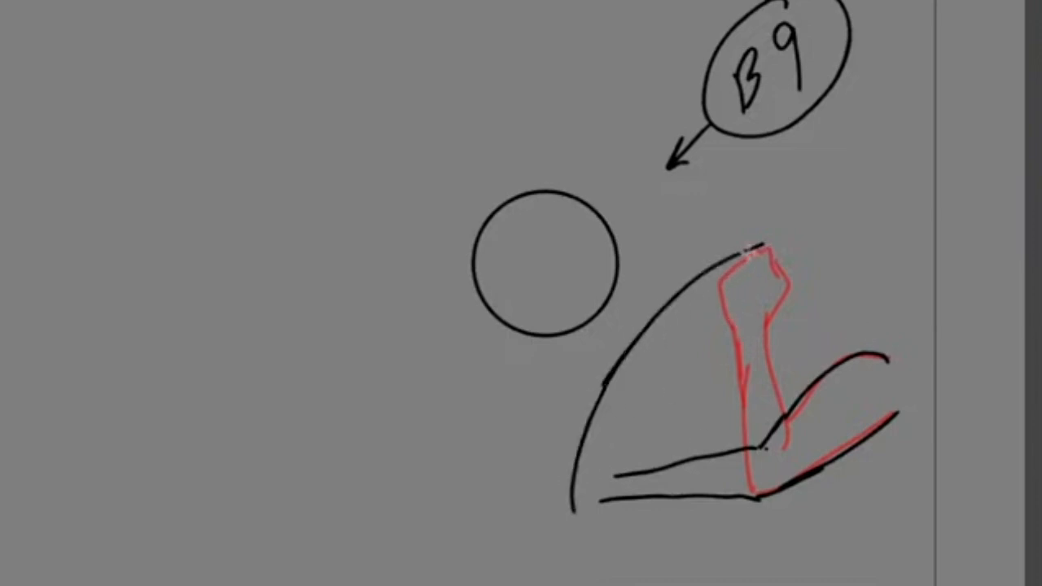
drag(612, 368, 766, 244)
drag(577, 452, 608, 379)
drag(572, 523, 656, 293)
mouse_move(583, 430)
mouse_down()
mouse_move(768, 245)
mouse_move(612, 345)
mouse_up()
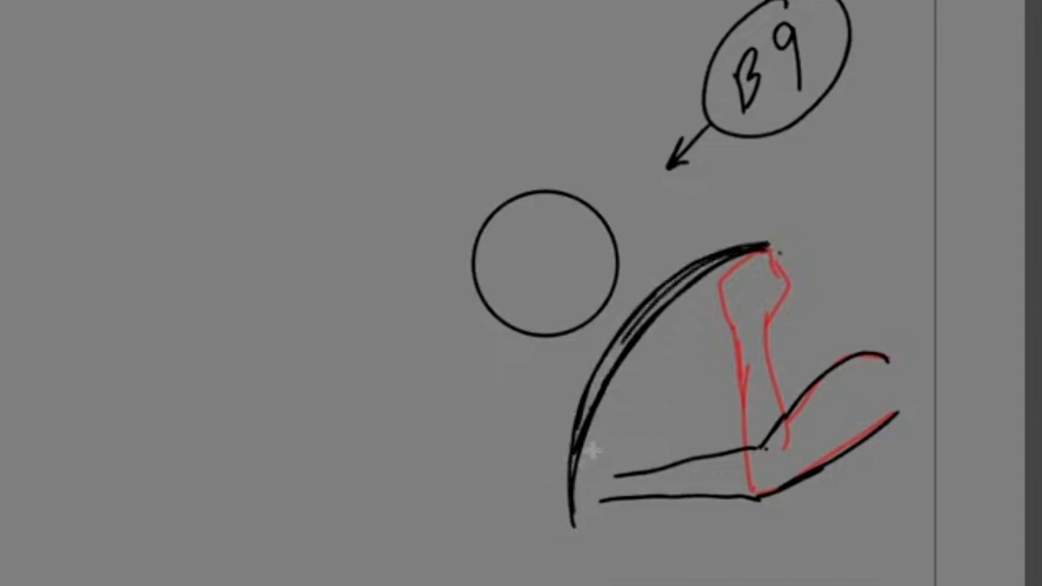
mouse_move(643, 472)
mouse_down()
mouse_move(615, 441)
mouse_move(606, 448)
mouse_move(610, 428)
mouse_move(598, 450)
mouse_move(568, 442)
mouse_move(579, 517)
mouse_move(630, 494)
mouse_move(618, 501)
mouse_move(644, 487)
mouse_up()
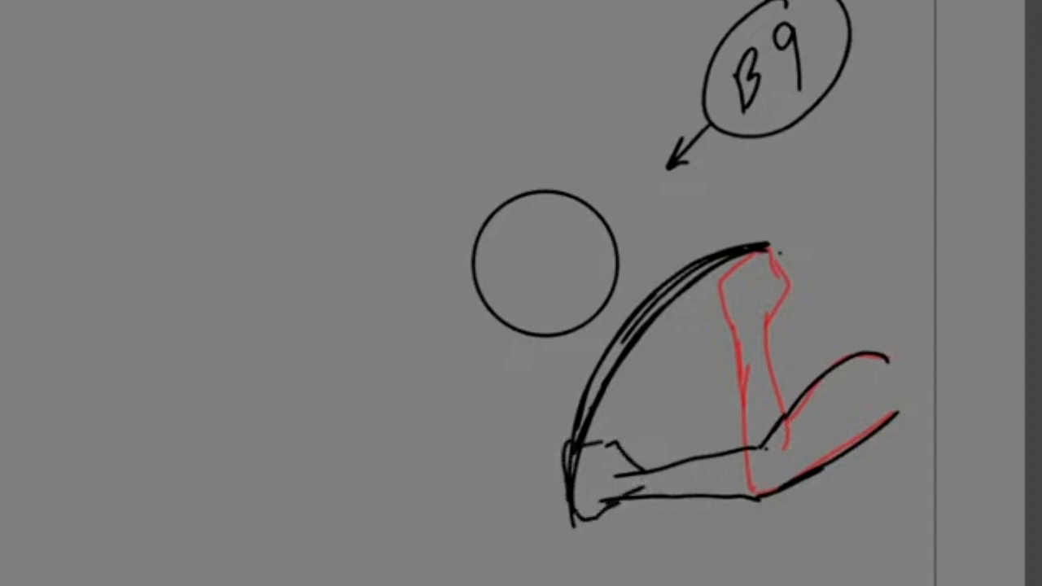
Select and delete the motion arc strokes, keeping only the lowered arm drawing.
mouse_move(647, 228)
mouse_down()
mouse_move(677, 407)
mouse_move(668, 385)
mouse_up()
key(Delete)
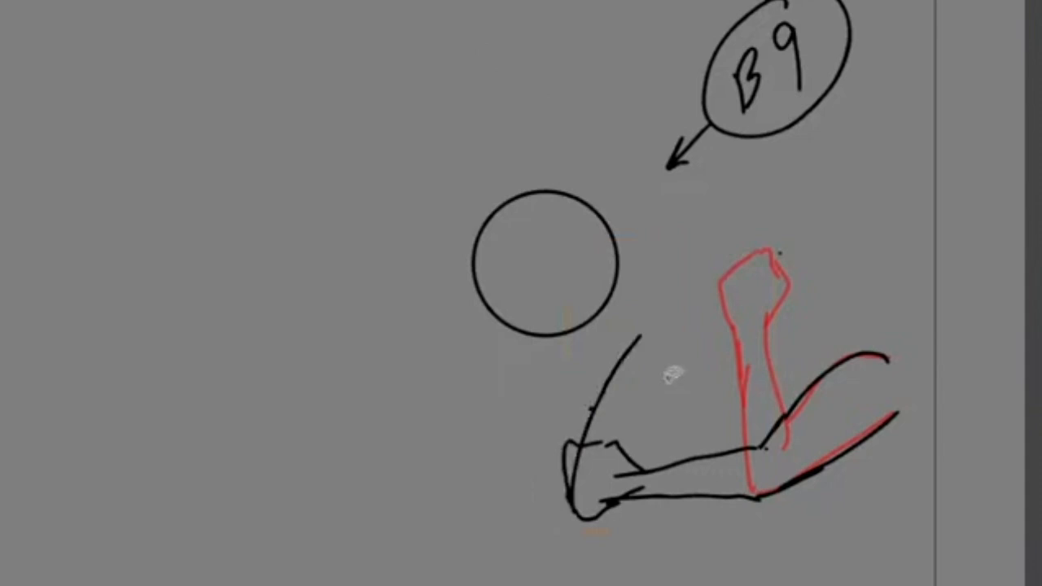
mouse_move(580, 377)
mouse_down()
mouse_move(644, 396)
mouse_move(633, 399)
mouse_up()
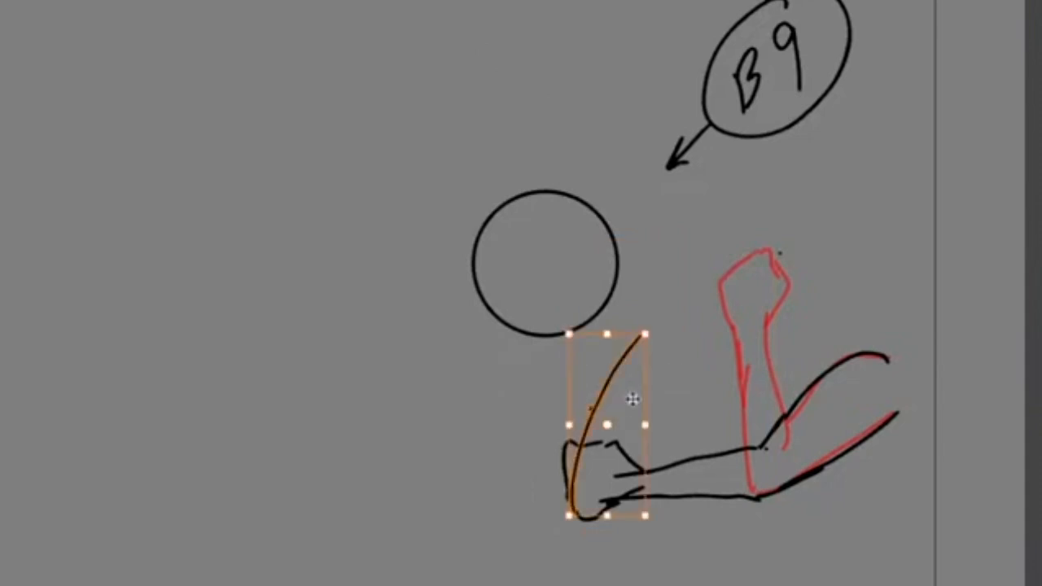
key(Delete)
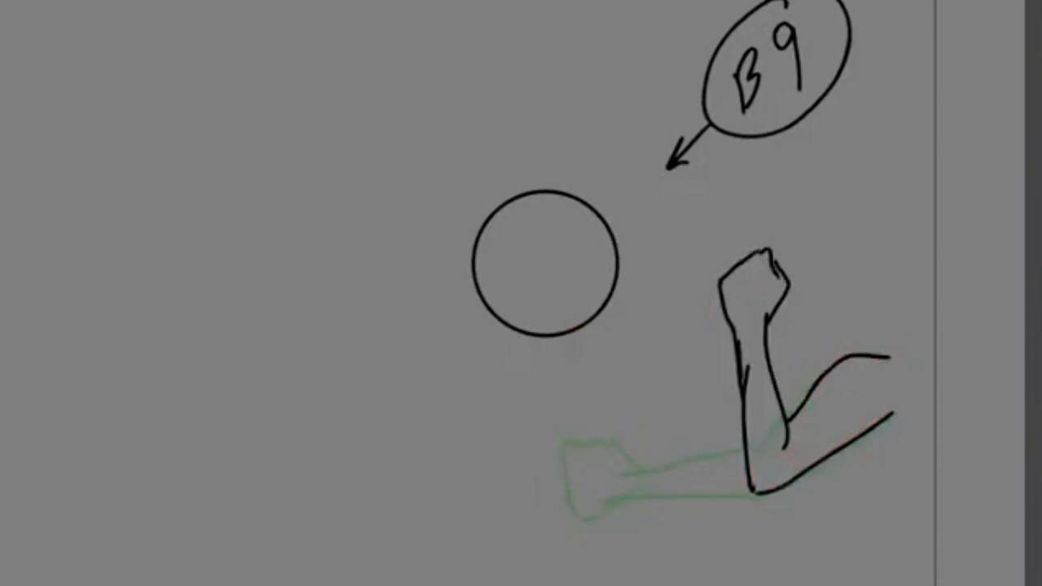
Using onion skin, draw an in-between arm between the raised and lowered poses, with a curved, dragging forearm, fist and upper arm.
key(.)
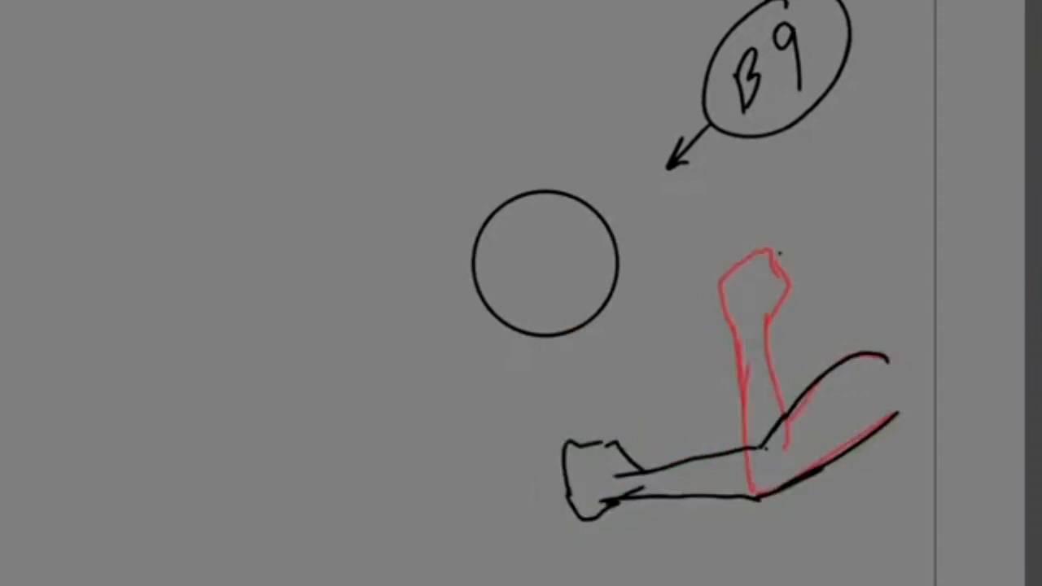
key(alt+o)
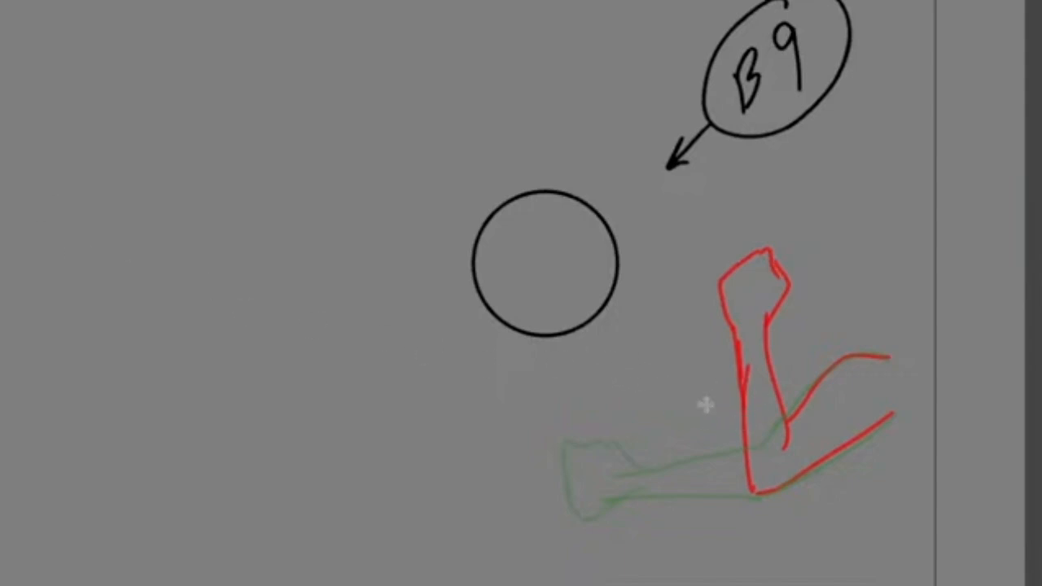
mouse_move(658, 388)
mouse_down()
mouse_move(739, 491)
mouse_move(753, 493)
mouse_up()
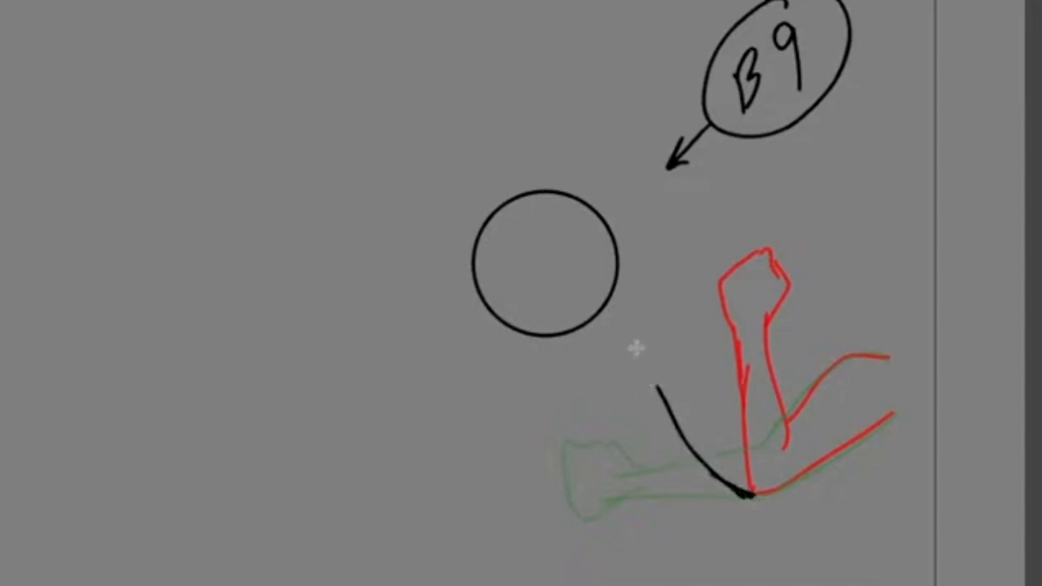
mouse_move(656, 393)
mouse_down()
mouse_move(633, 342)
mouse_move(682, 304)
mouse_move(701, 315)
mouse_move(705, 372)
mouse_up()
mouse_move(715, 332)
mouse_down()
mouse_move(698, 328)
mouse_move(743, 436)
mouse_up()
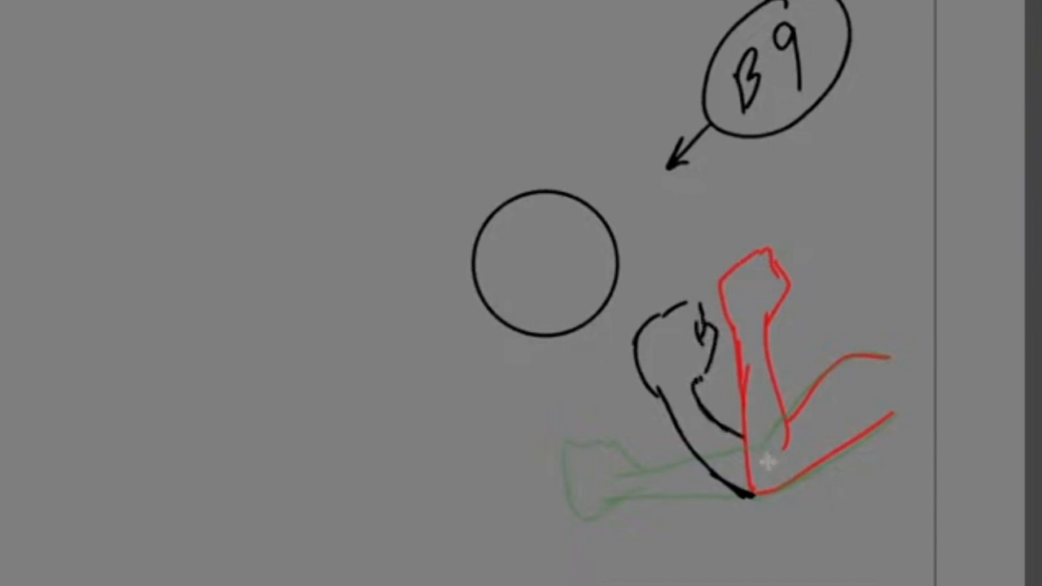
drag(751, 494, 900, 415)
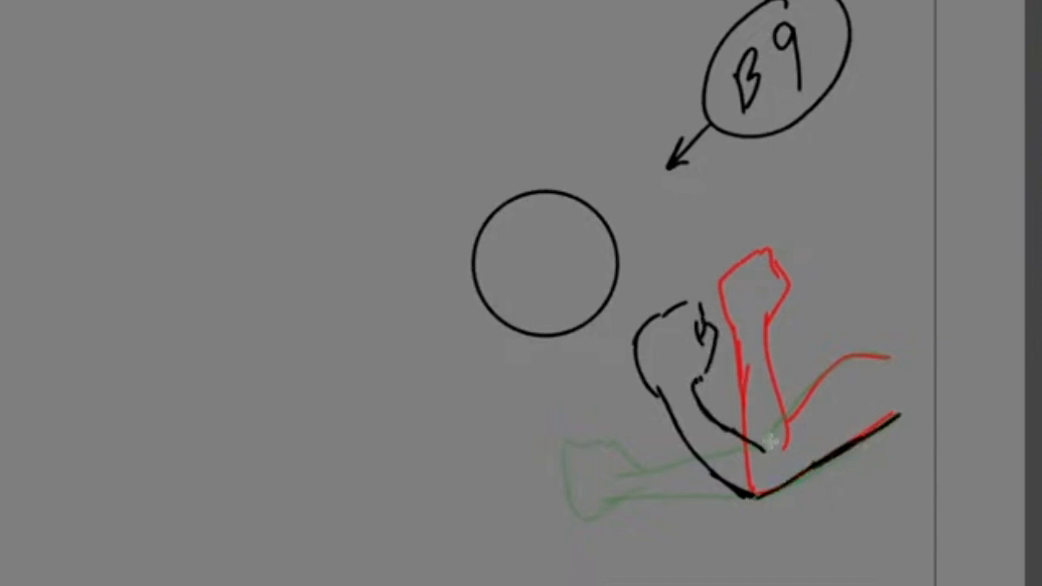
mouse_move(770, 441)
mouse_down()
mouse_move(836, 368)
mouse_move(890, 361)
mouse_up()
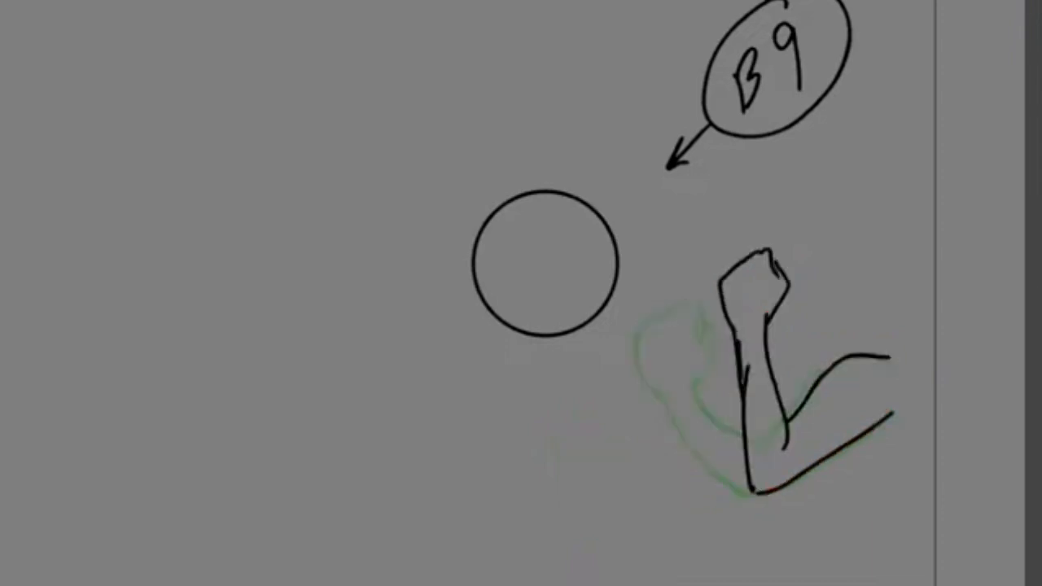
Flip between the arm drawings to check the swing, ending on the empty frame between the raised arm and the in-between.
key(Left)
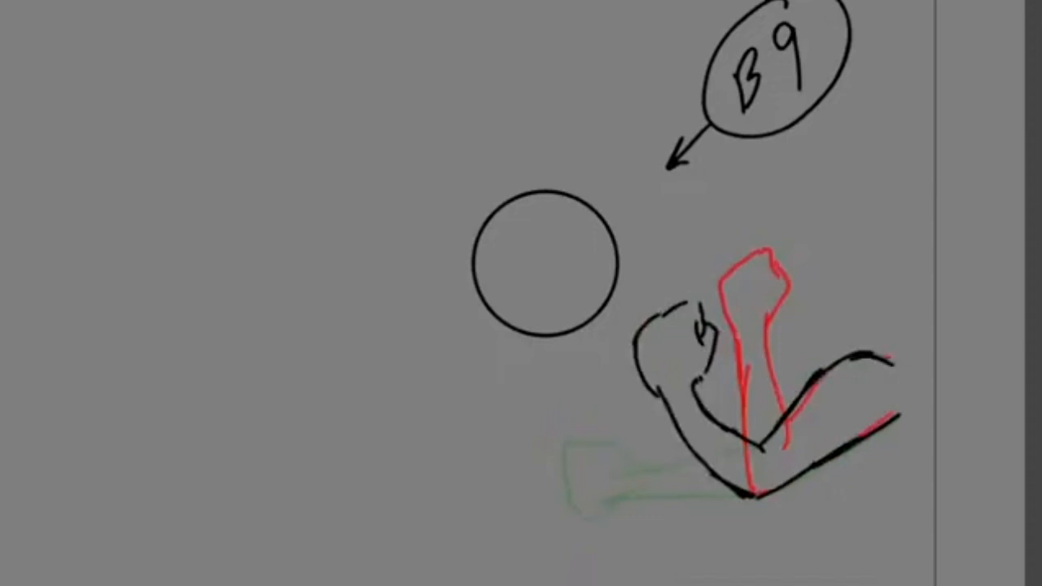
key(Right)
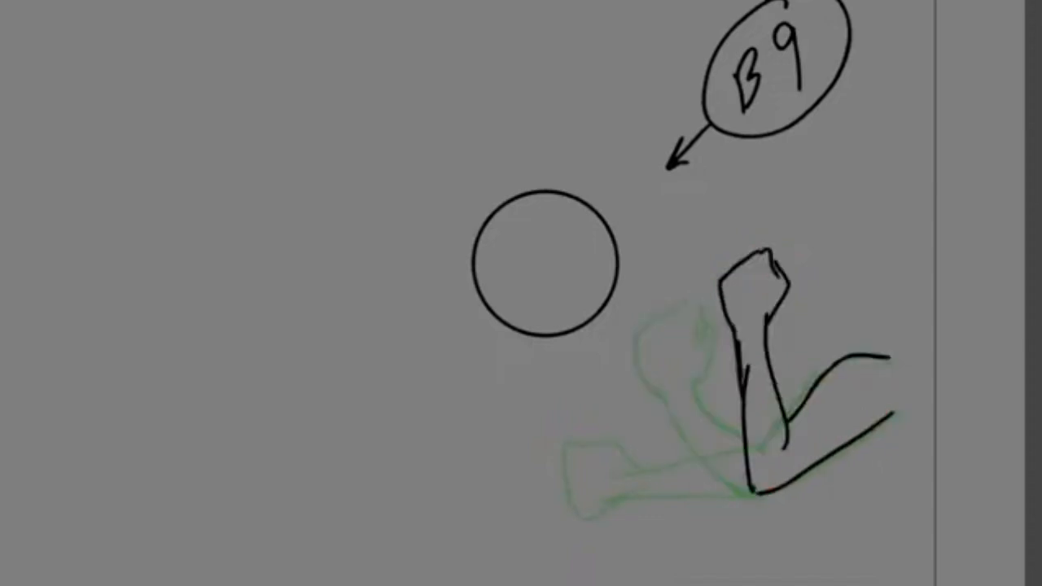
key(Left)
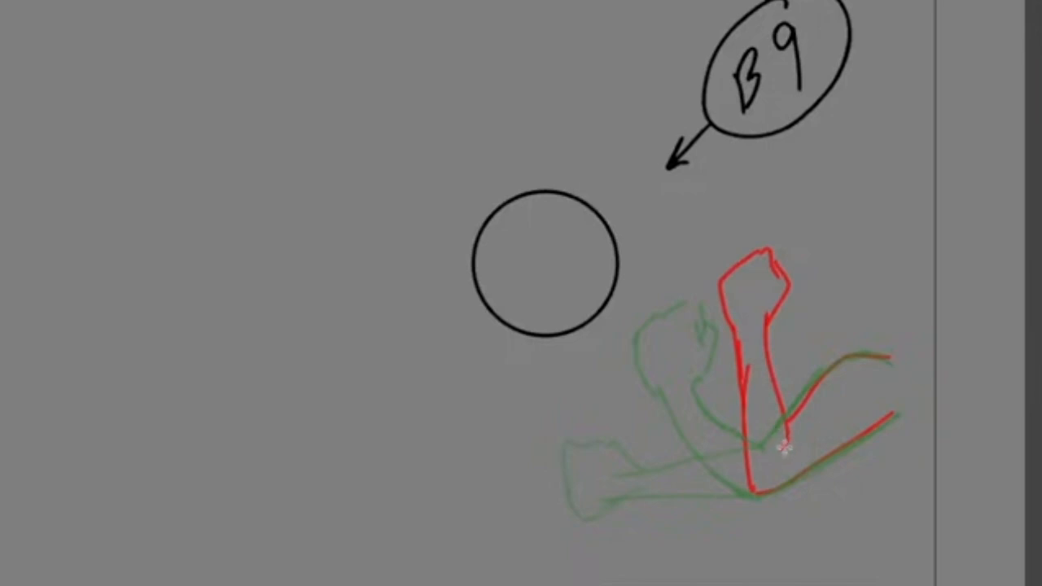
Trace the raised forearm and fist onto the empty in-between frame and select the new strokes.
mouse_move(785, 447)
mouse_down()
mouse_move(766, 356)
mouse_move(786, 273)
mouse_move(772, 254)
mouse_move(779, 249)
mouse_move(770, 268)
mouse_move(754, 246)
mouse_move(719, 310)
mouse_move(757, 494)
mouse_up()
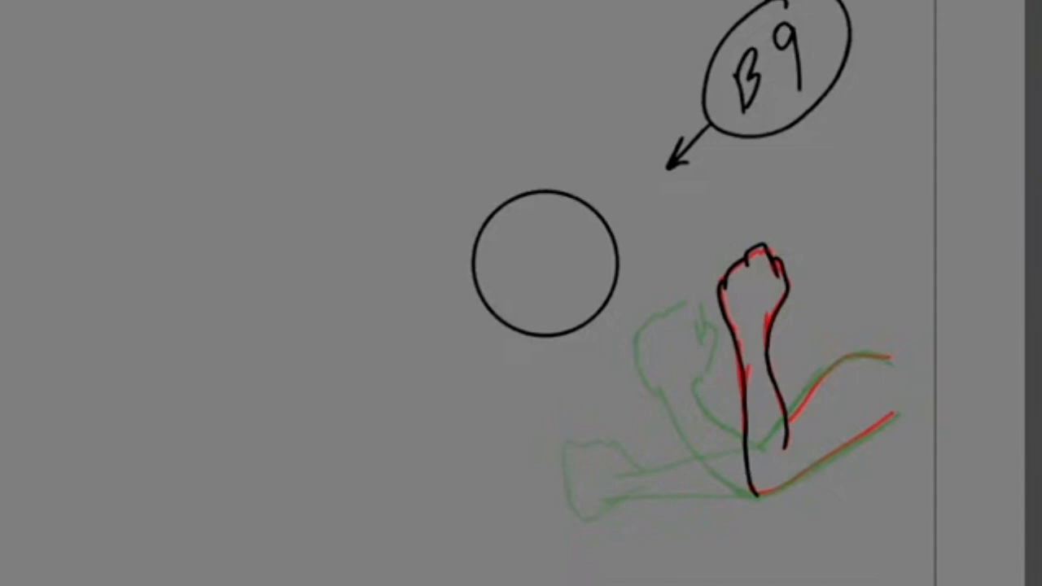
mouse_move(810, 308)
mouse_down()
mouse_move(817, 246)
mouse_move(727, 213)
mouse_move(700, 474)
mouse_move(818, 499)
mouse_up()
drag(814, 390, 810, 307)
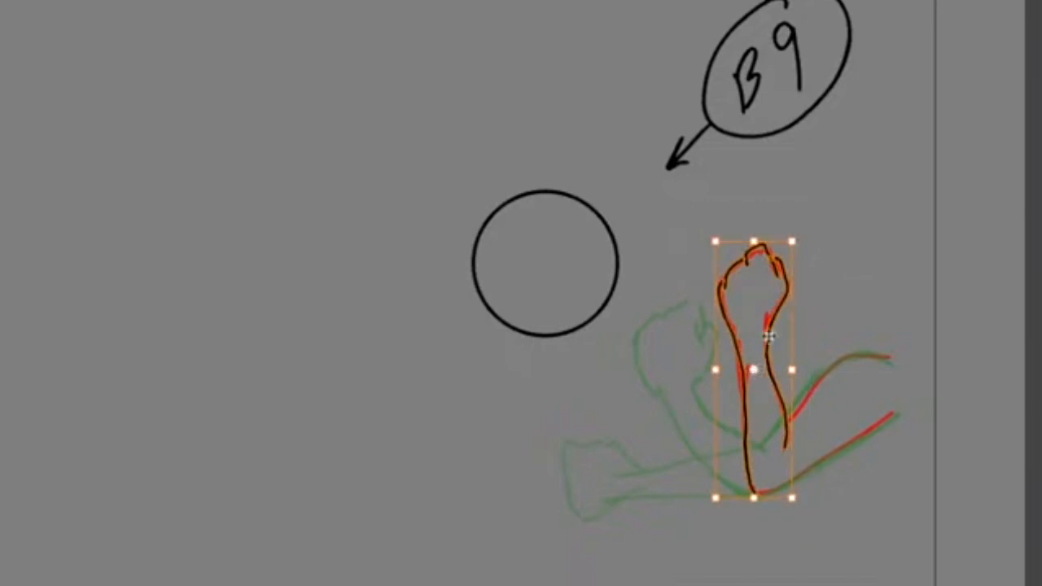
Move the selection's pivot to the elbow and rotate the traced forearm and fist slightly toward the lowered pose.
mouse_move(812, 233)
mouse_down()
mouse_move(849, 263)
mouse_move(871, 325)
mouse_up()
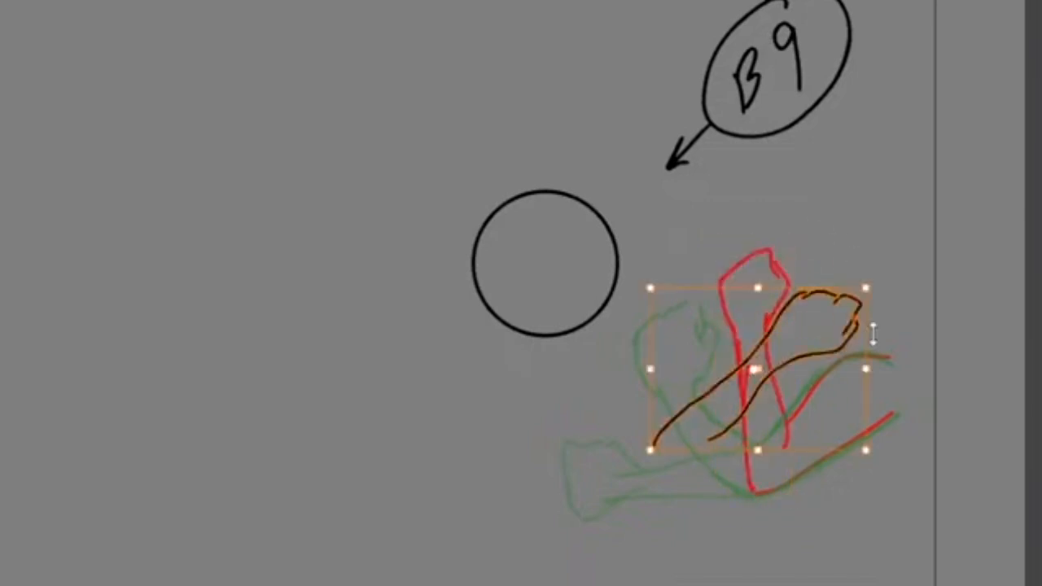
mouse_move(879, 262)
mouse_down()
mouse_move(791, 233)
mouse_move(756, 244)
mouse_up()
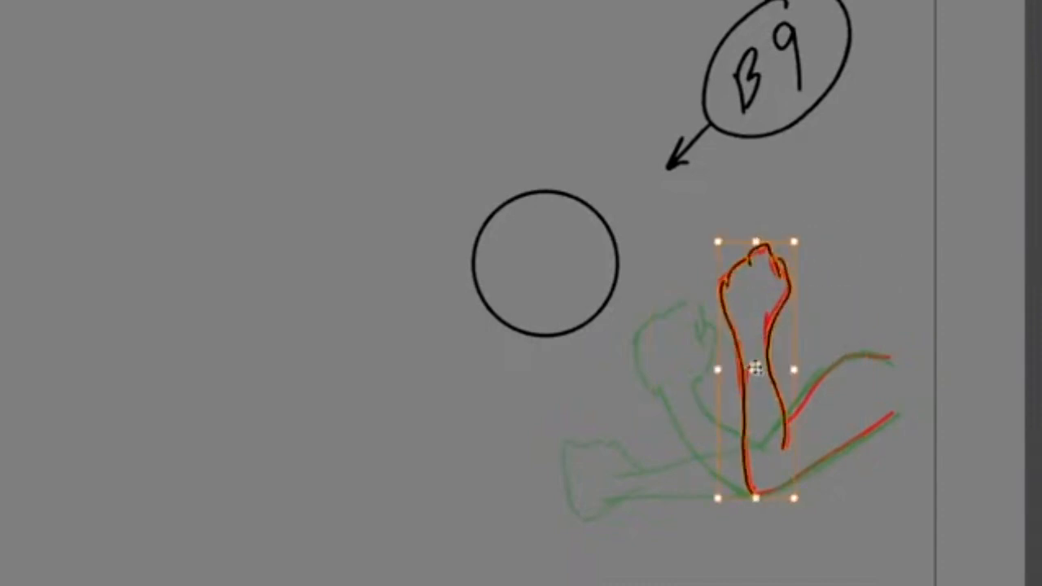
drag(756, 370, 766, 481)
drag(814, 242, 741, 277)
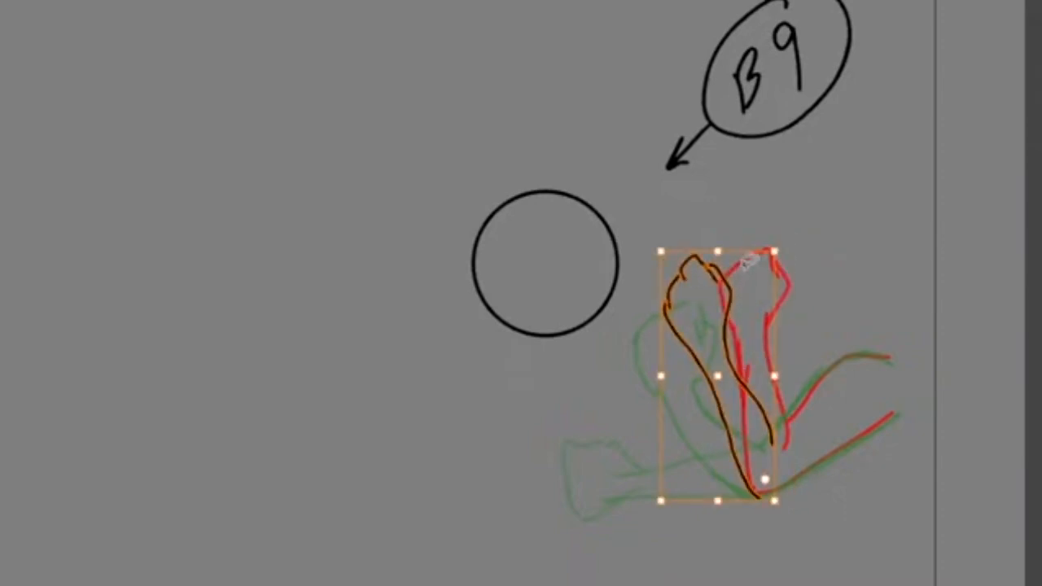
click(839, 259)
click(766, 262)
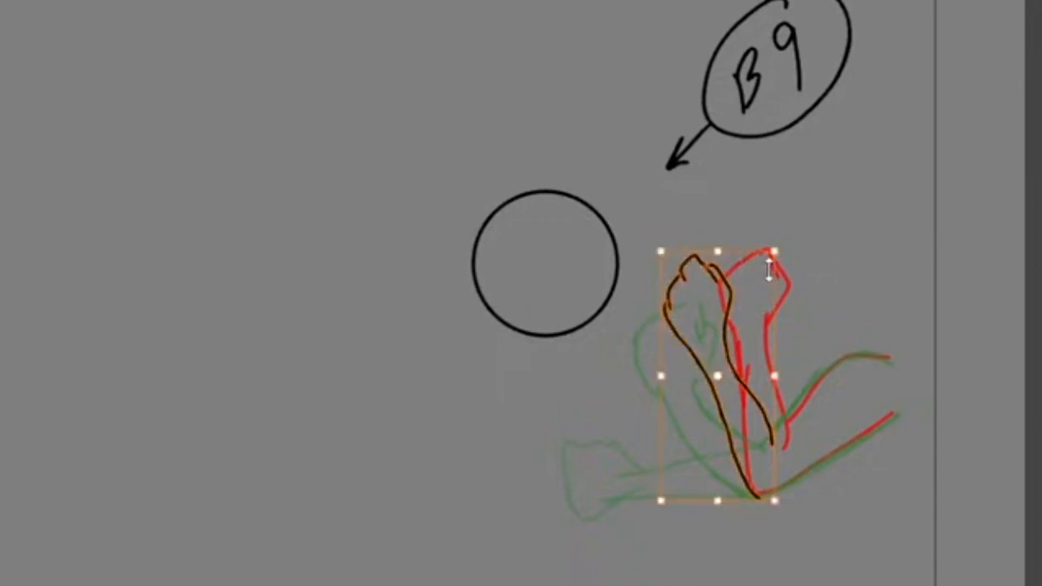
click(841, 220)
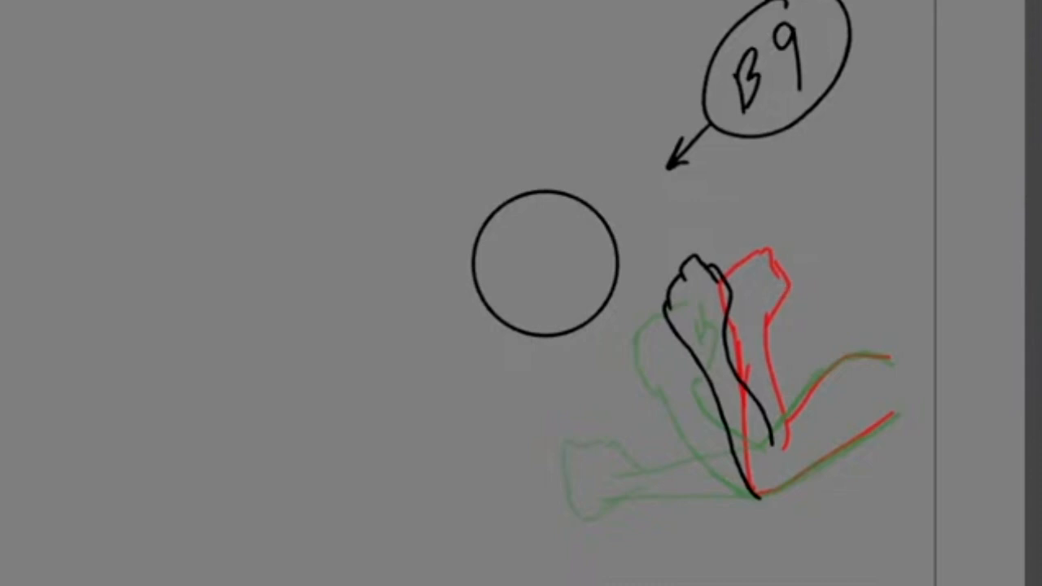
In the curved-forearm in-between, select the forearm and fist, shift them toward the lowered pose, and rotate them to rejoin the elbow.
key(.)
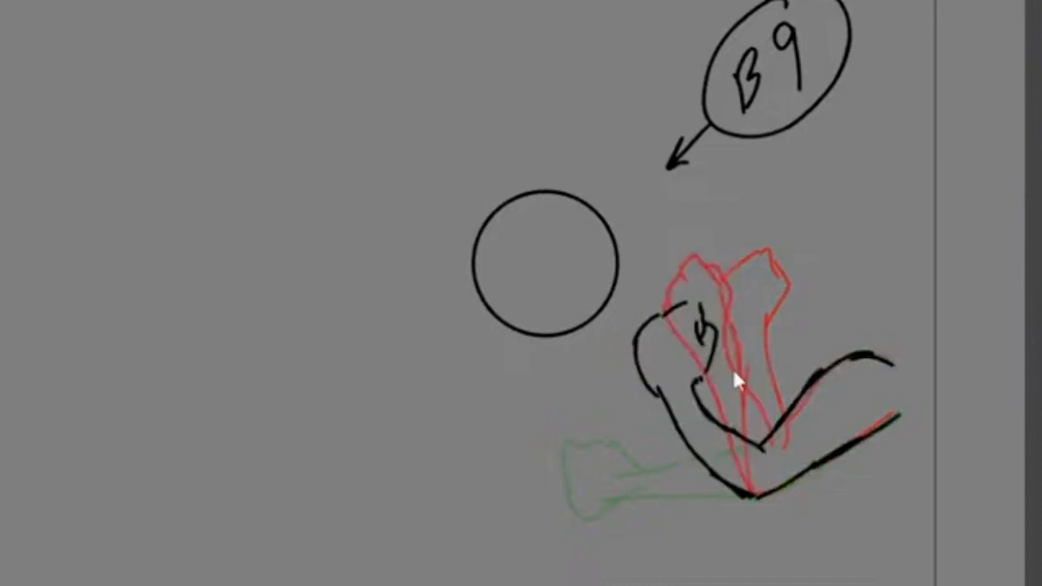
mouse_move(733, 395)
mouse_down()
mouse_move(737, 339)
mouse_move(711, 282)
mouse_move(629, 317)
mouse_move(699, 459)
mouse_move(741, 480)
mouse_move(737, 351)
mouse_up()
drag(697, 408, 759, 470)
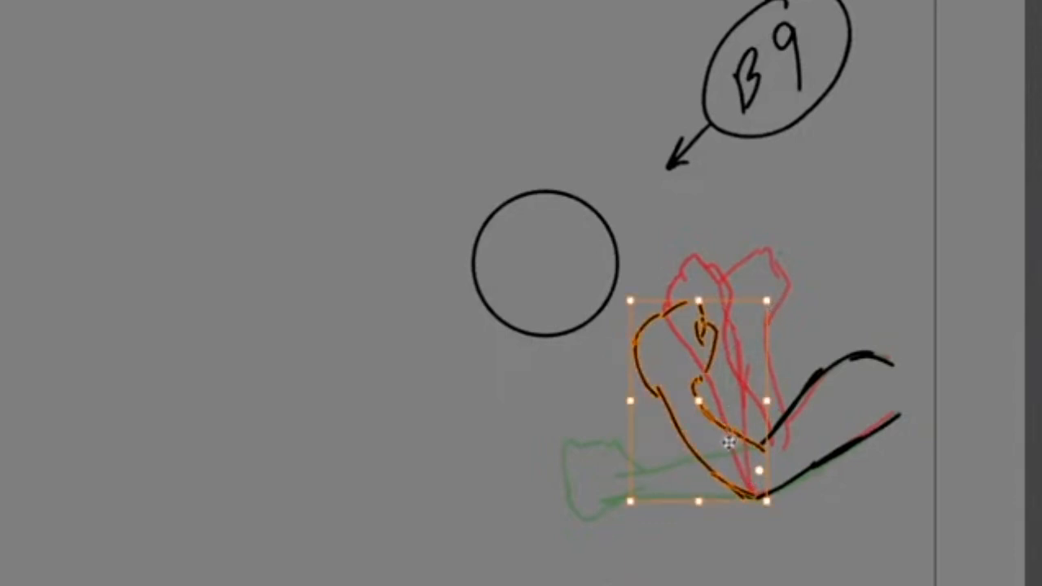
key(Escape)
mouse_move(721, 417)
mouse_down()
mouse_move(745, 363)
mouse_move(625, 386)
mouse_move(716, 411)
mouse_move(672, 420)
mouse_up()
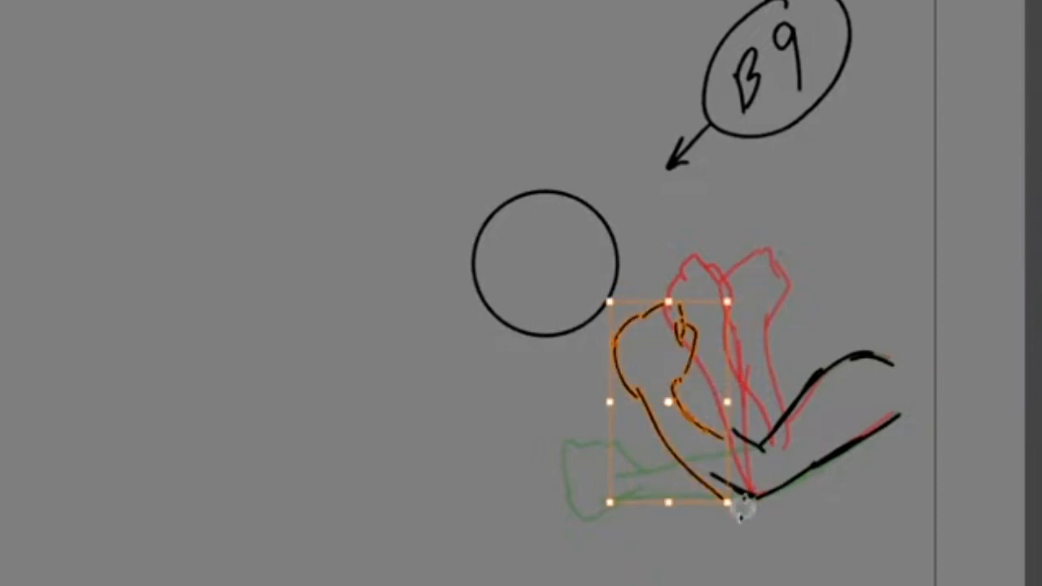
drag(743, 508, 747, 489)
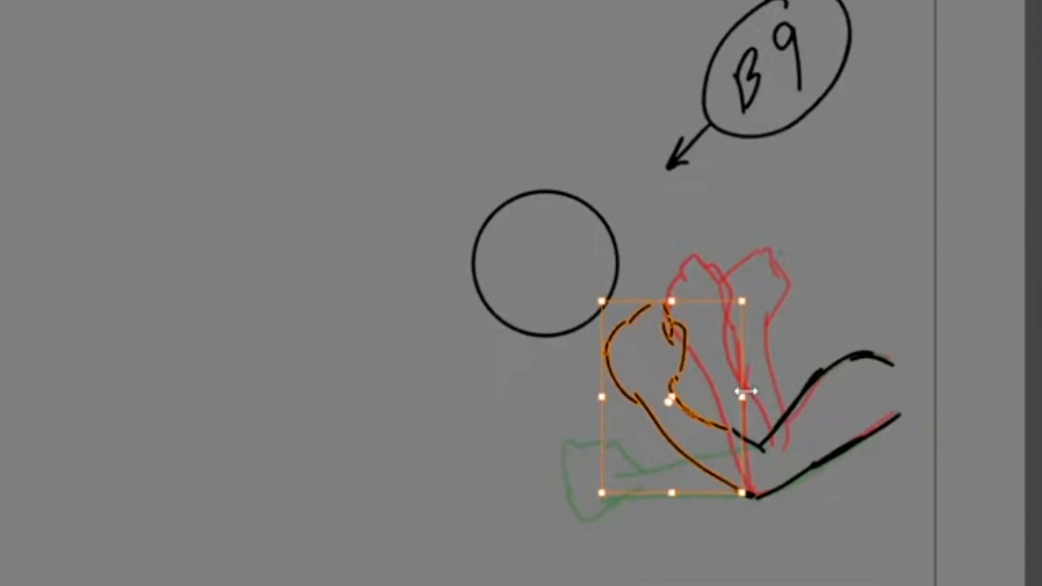
Copy the raised pose's forearm and fist and paste them into the empty frame before the first in-between.
key(.)
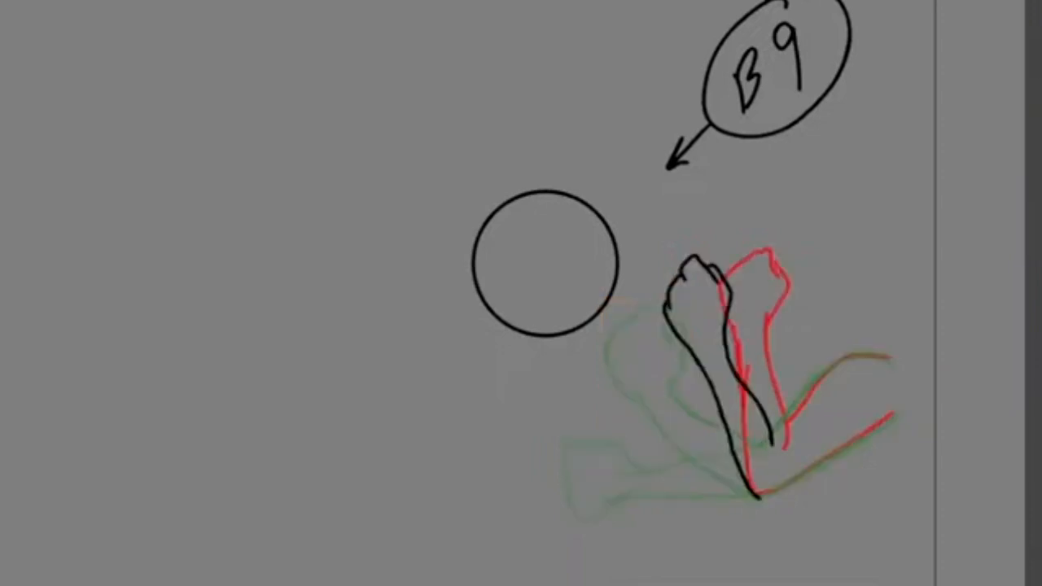
key(.)
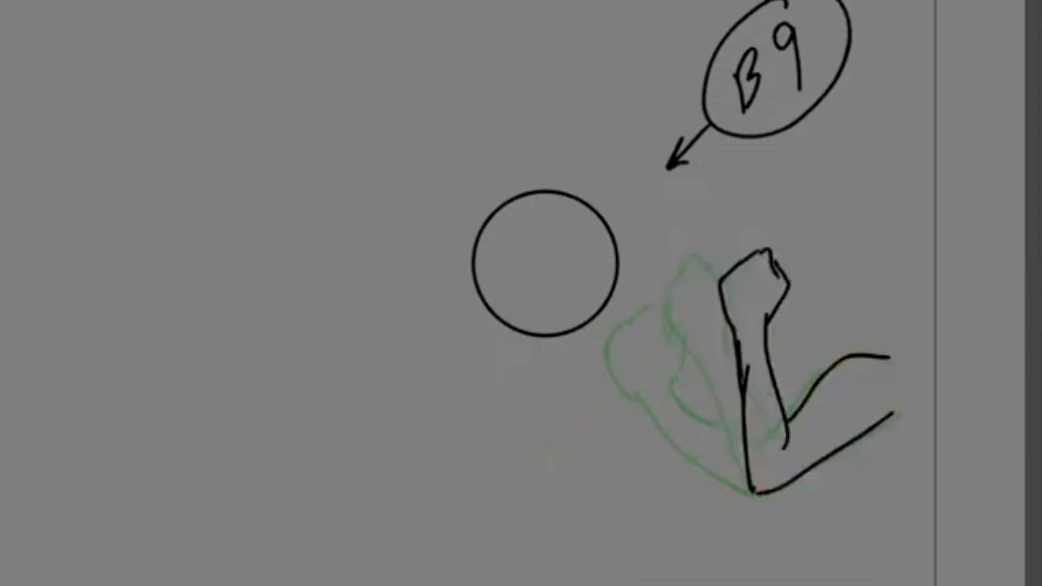
key(.)
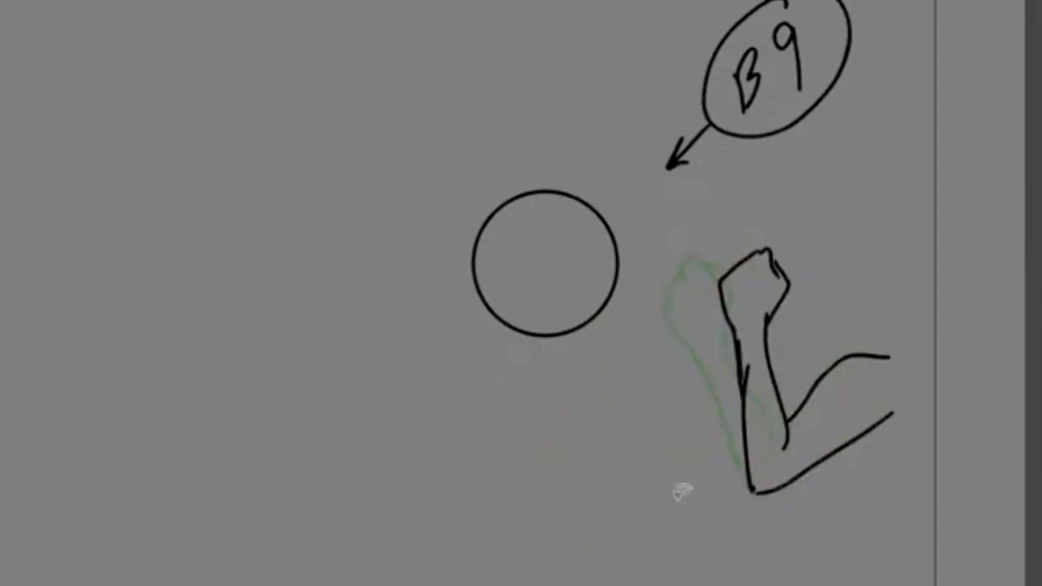
mouse_move(790, 353)
mouse_down()
mouse_move(809, 231)
mouse_move(717, 257)
mouse_move(745, 401)
mouse_up()
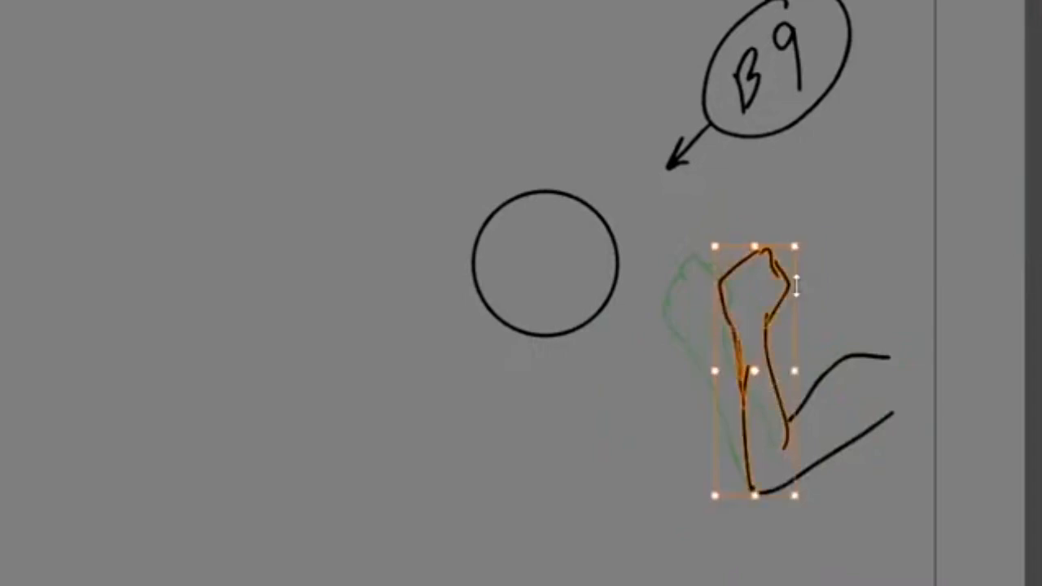
key(.)
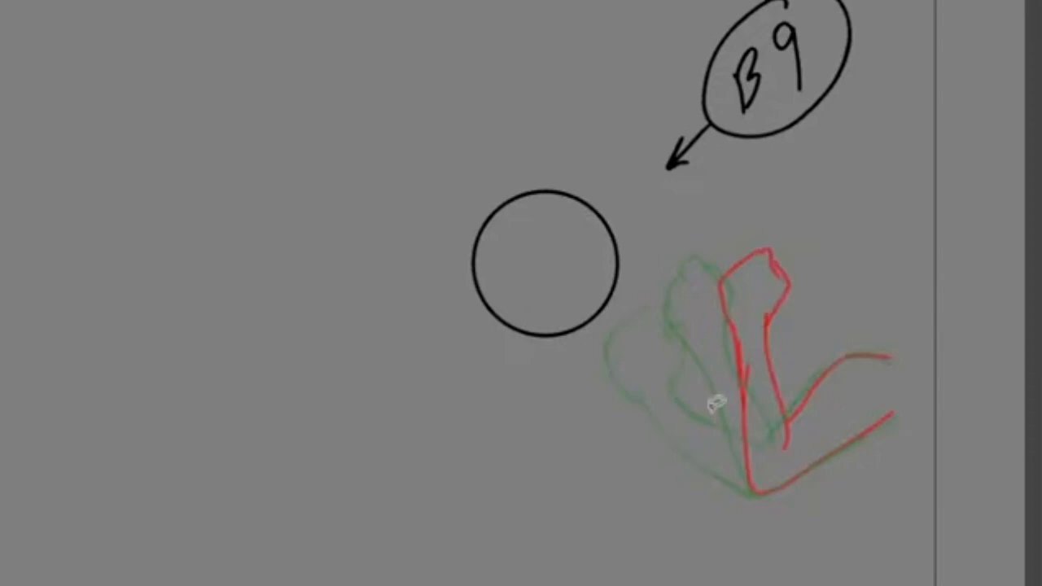
key(ctrl+v)
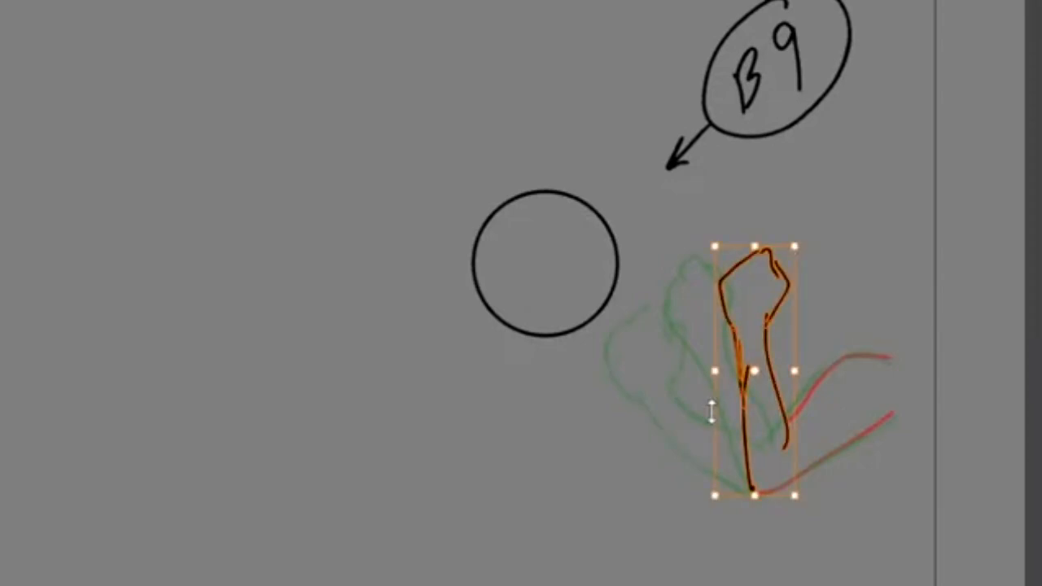
Set the pasted forearm's pivot at the elbow and rotate it slightly toward the first in-between.
drag(755, 370, 769, 469)
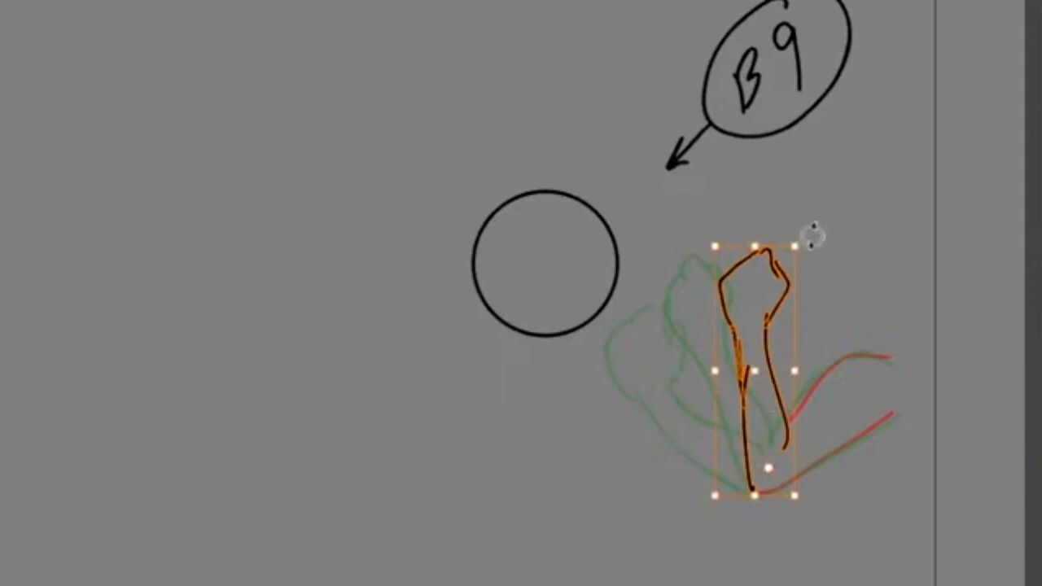
drag(810, 242, 772, 240)
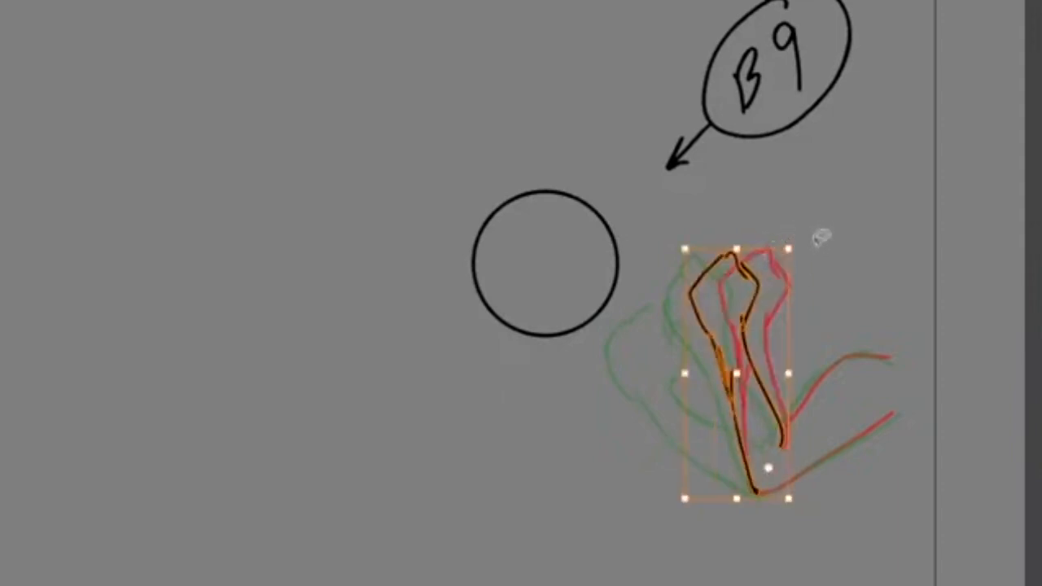
key(Return)
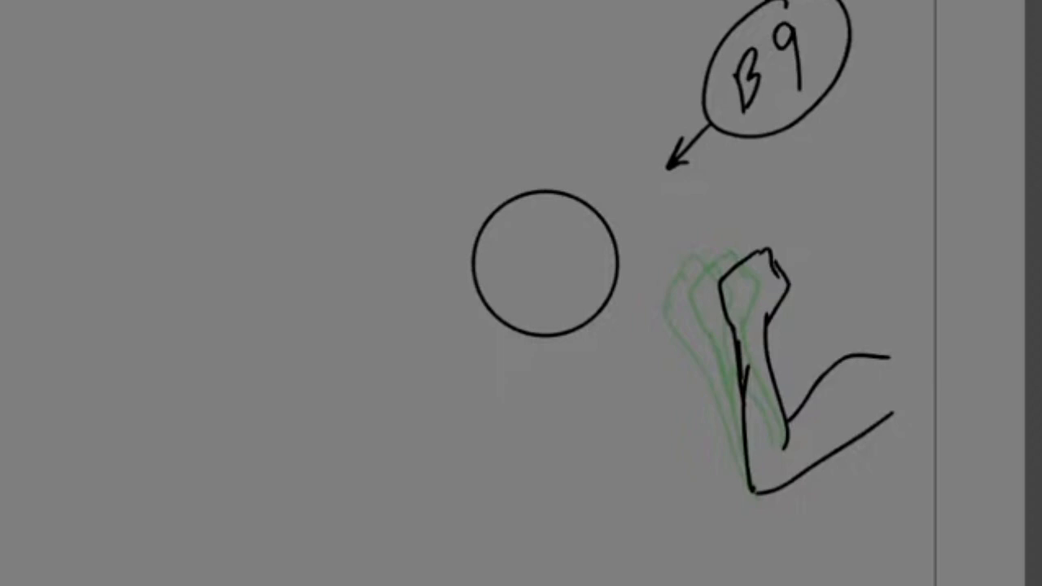
Flip back and forth through the arm drawings to check the spacing of the swing.
key(Right)
key(Right)
key(Right)
key(Left)
key(Left)
key(Left)
key(Left)
key(Right)
Insert blank cells after the raised arm's frame and check the neighbouring drawing.
right_click(429, 583)
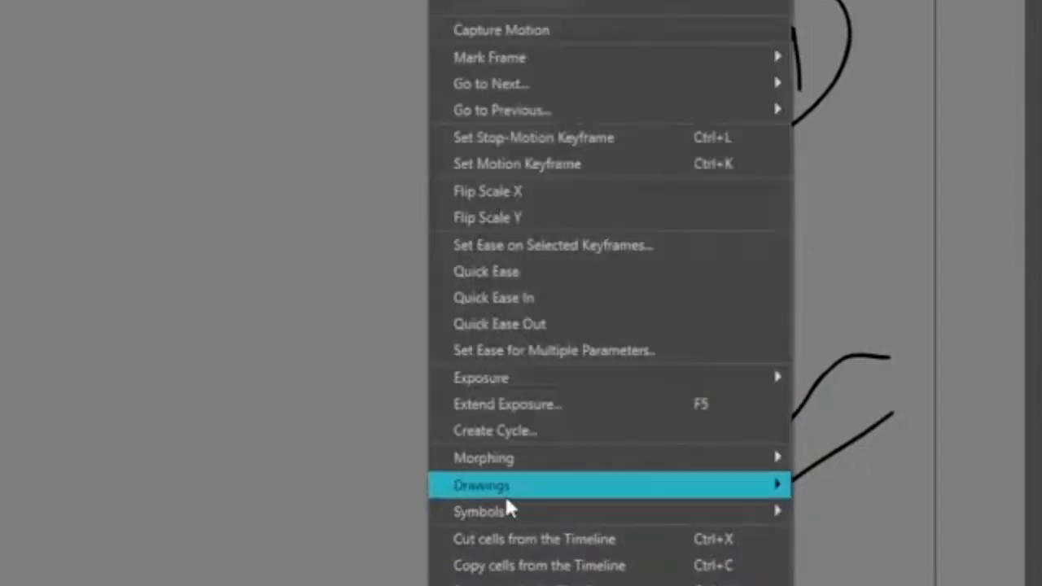
mouse_move(517, 386)
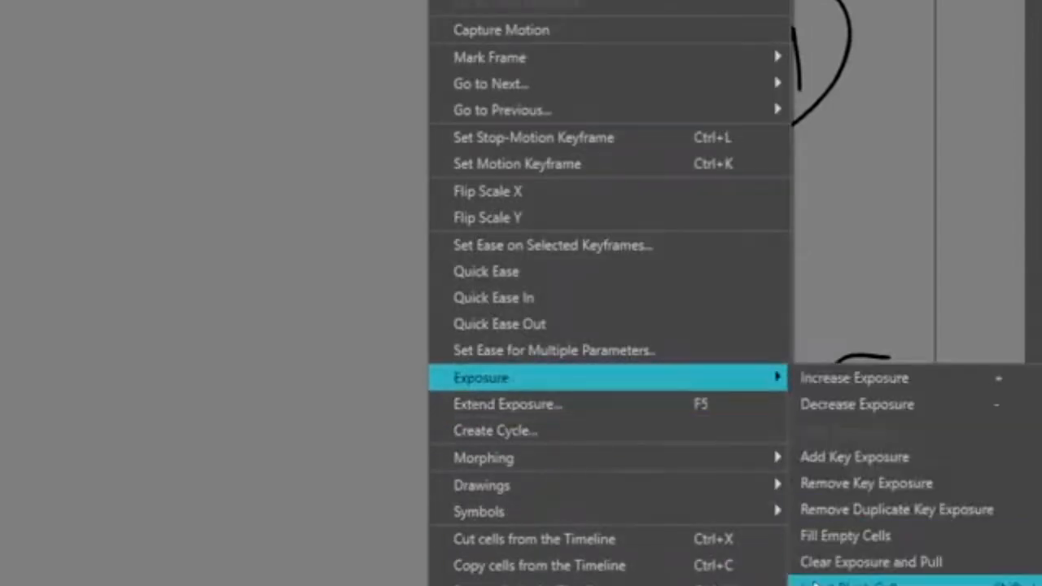
key(Escape)
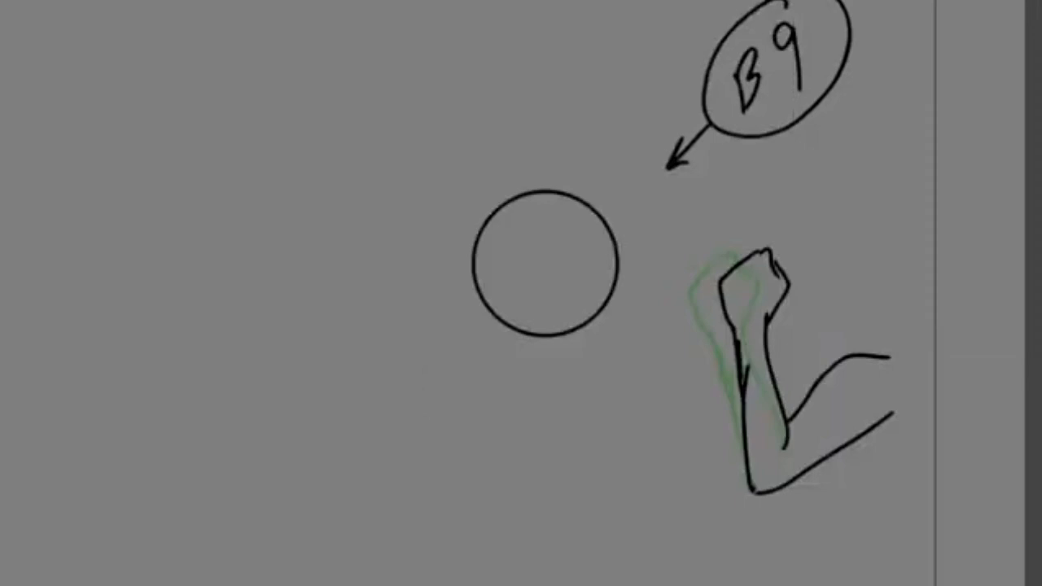
key(period)
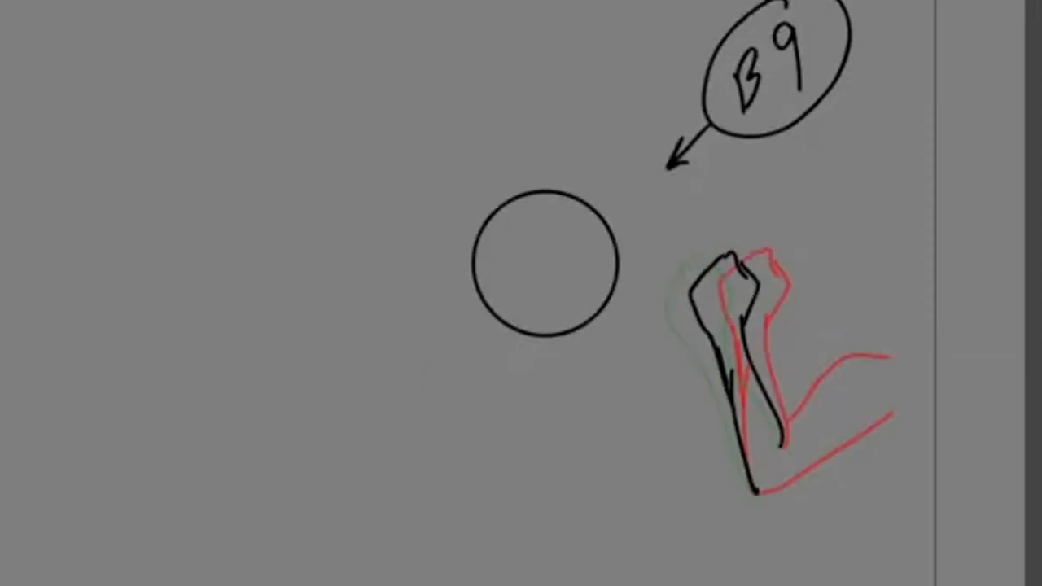
key(comma)
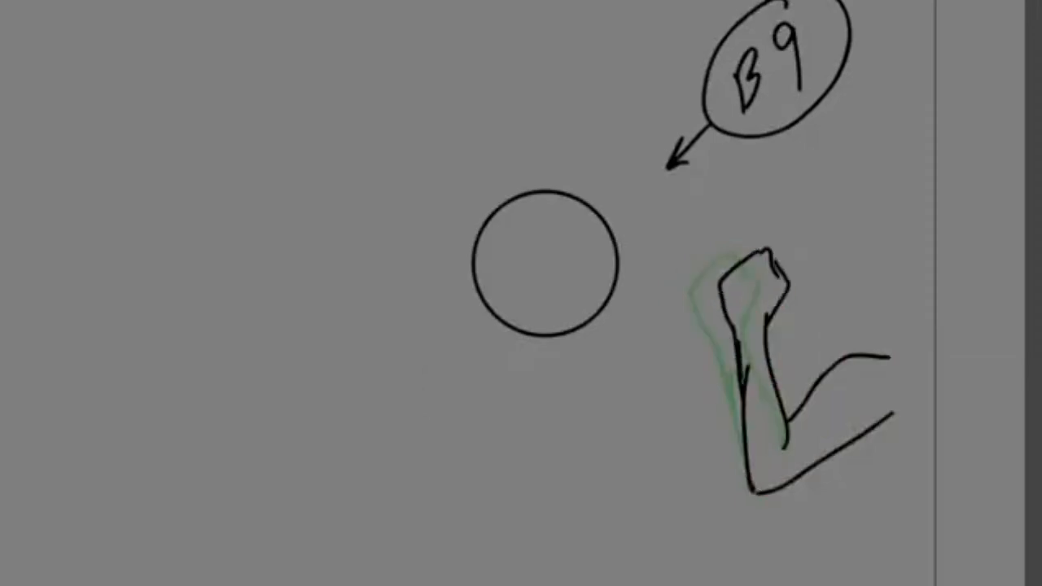
key(alt+o)
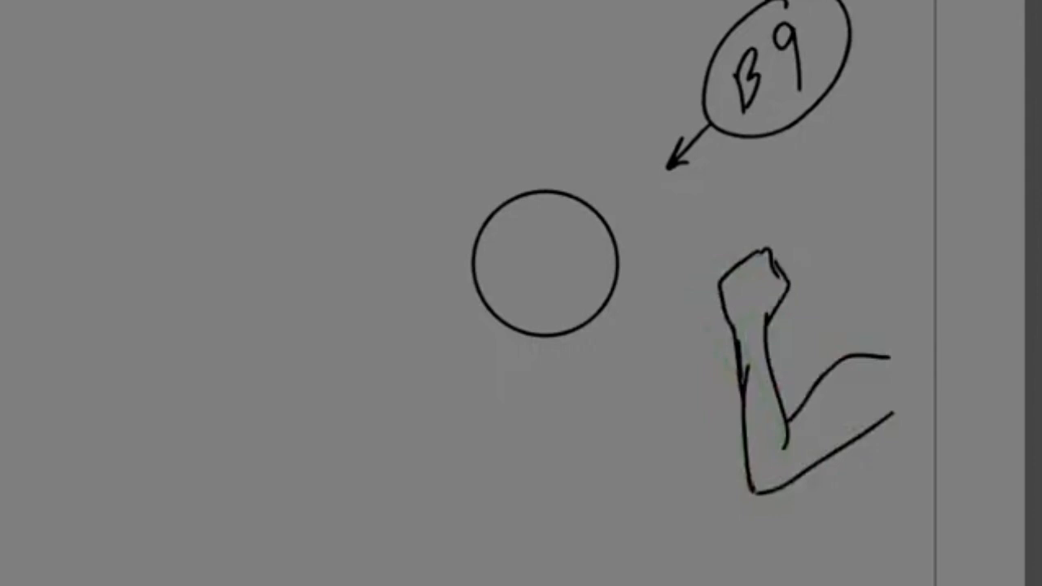
Step through the in-betweens to the lowered pose, play back the arm swing, and flip between its drawings to check the motion.
key(period)
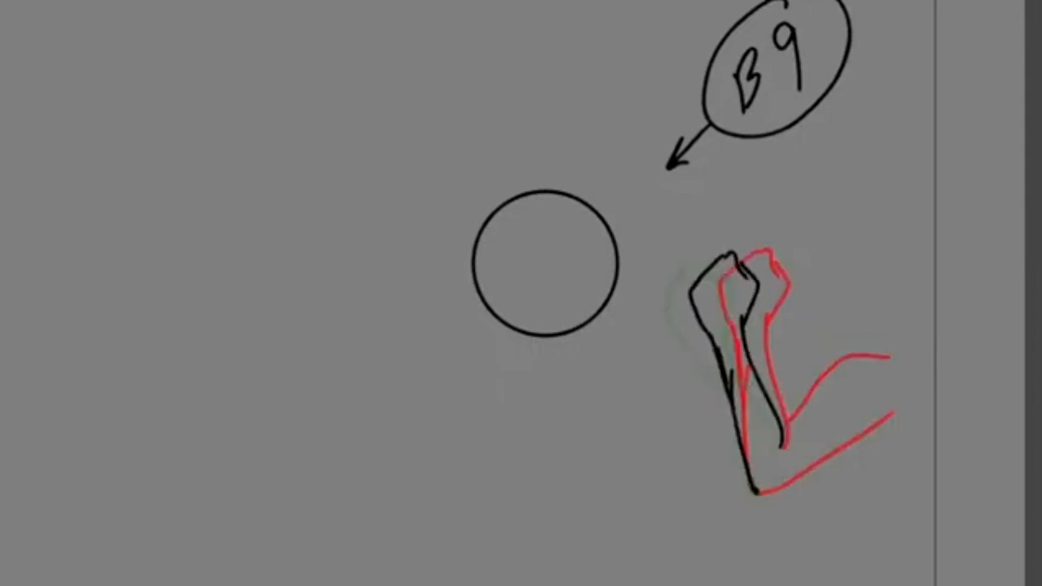
key(period)
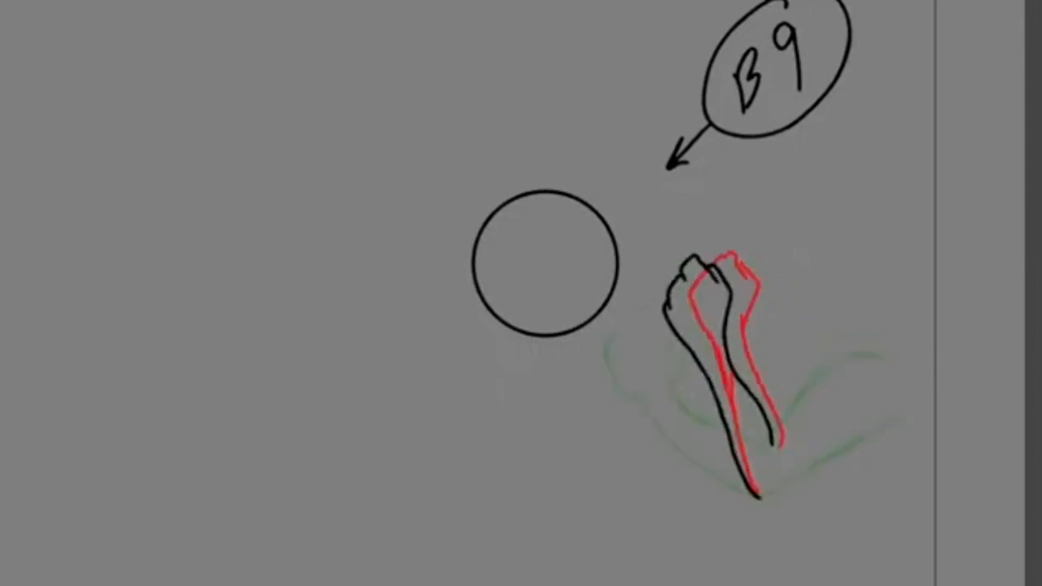
key(period)
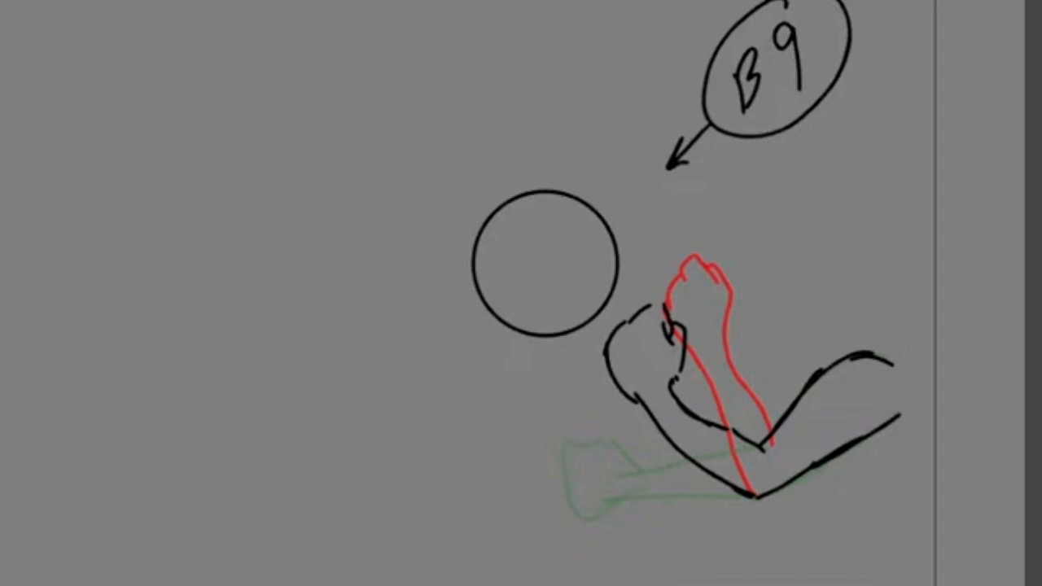
key(period)
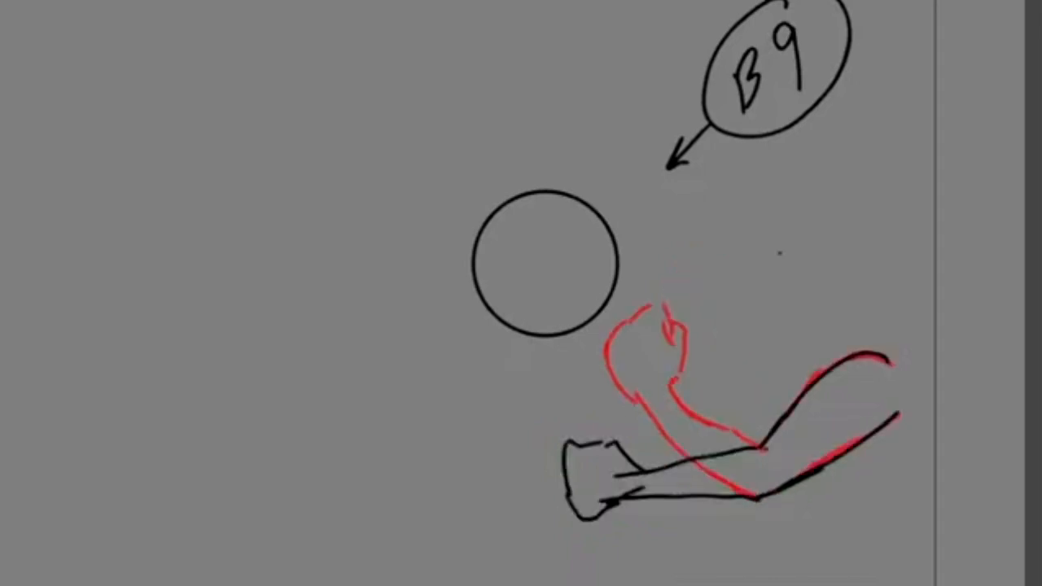
key(Return)
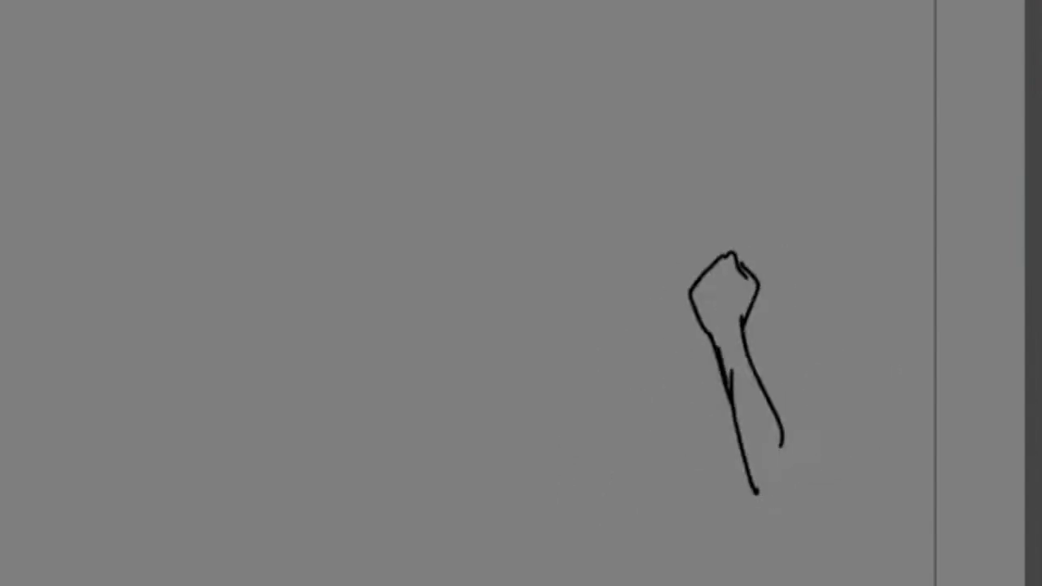
key(space)
key(period)
key(period)
key(period)
key(period)
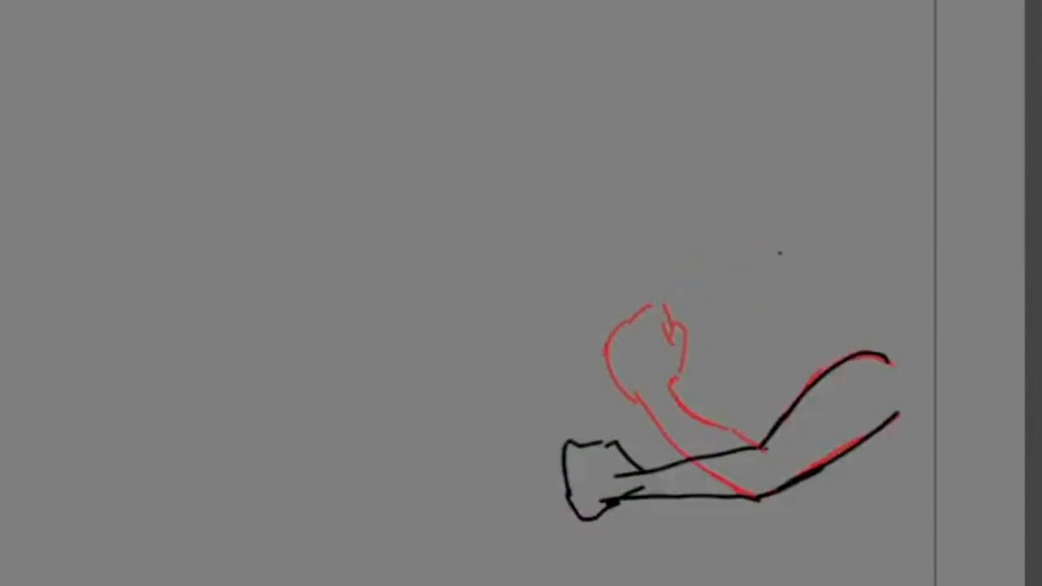
key(comma)
key(comma)
key(comma)
key(comma)
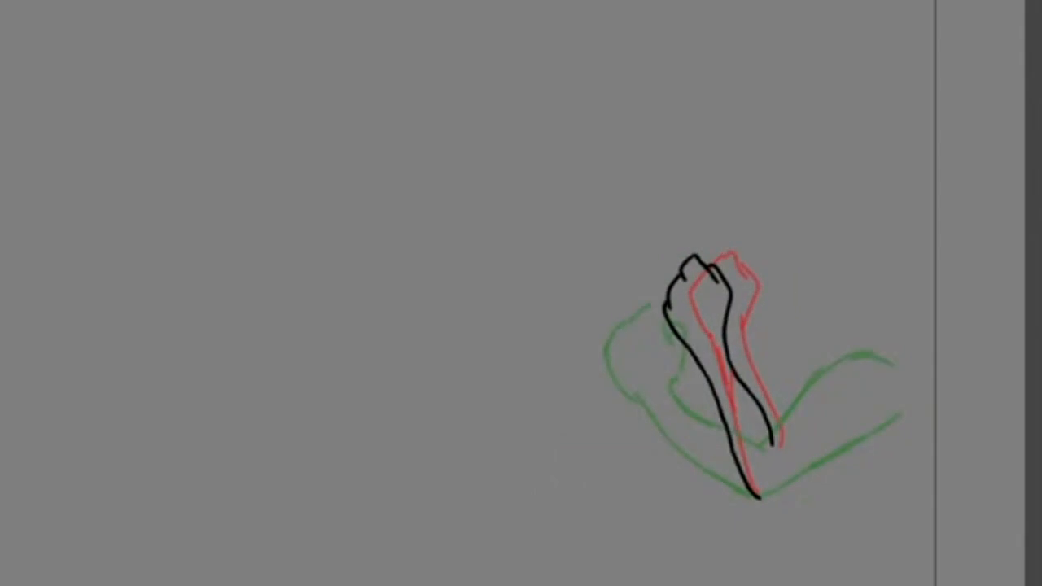